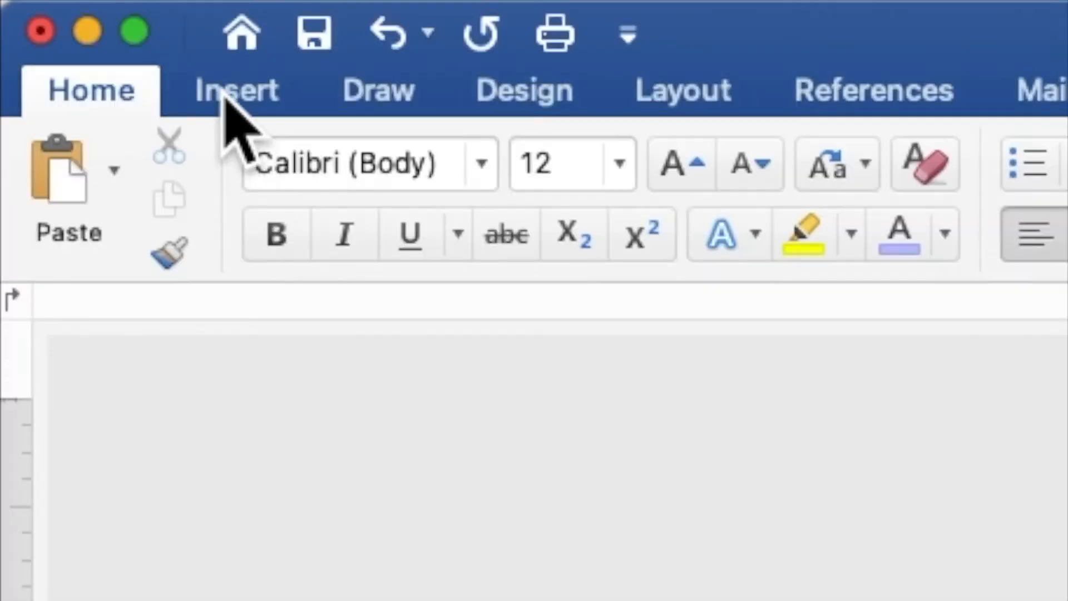
- Insert BOHEMIAN FEATHER PASTEL FRAME.jpg from Desktop > BOHEMIAN PASTEL 18 onto the page
click(233, 94)
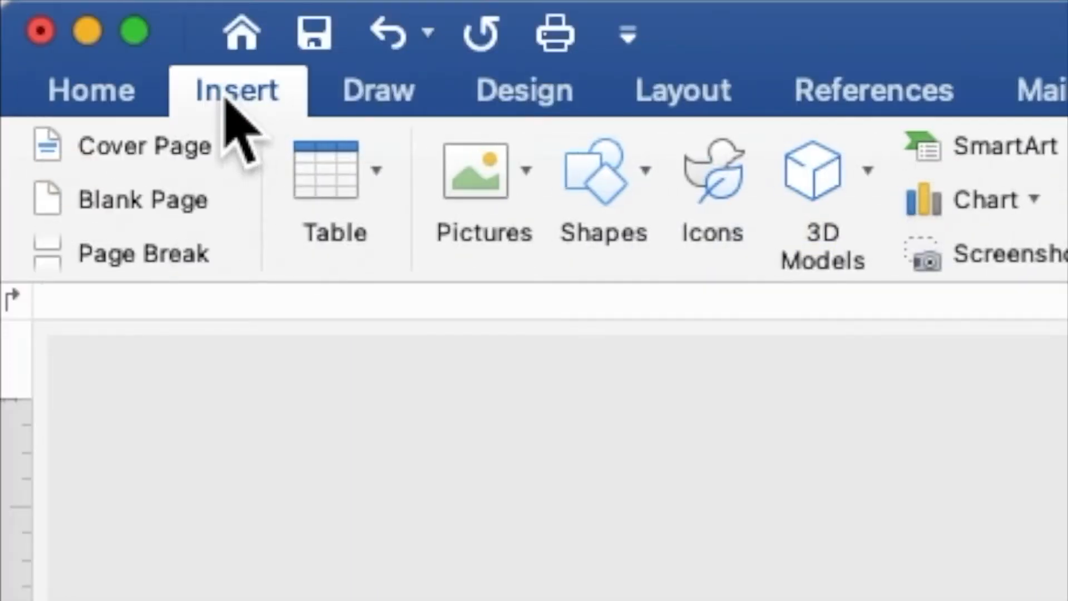
click(478, 184)
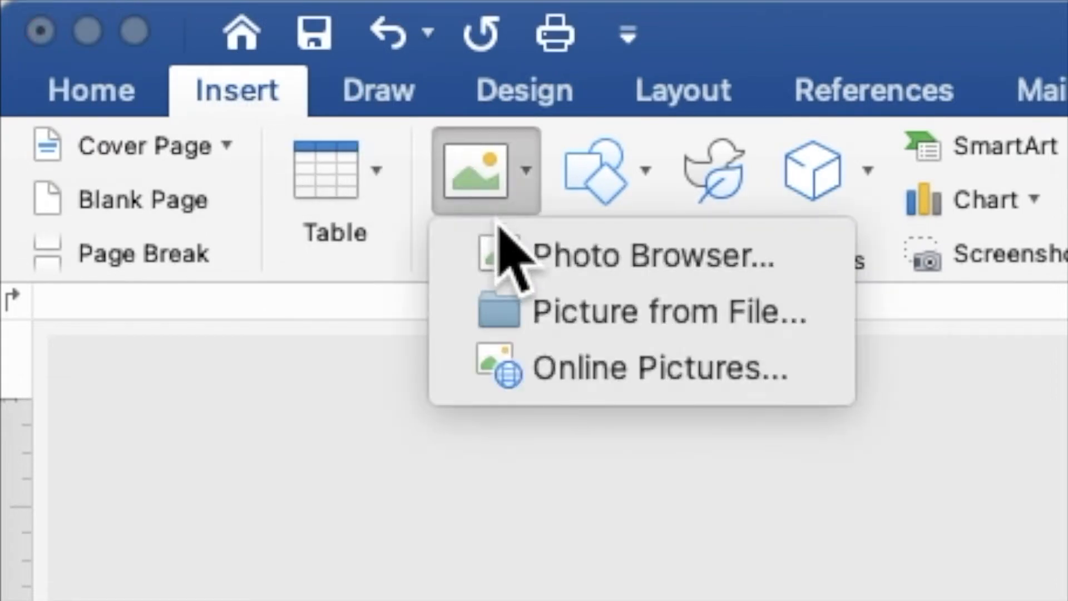
click(538, 301)
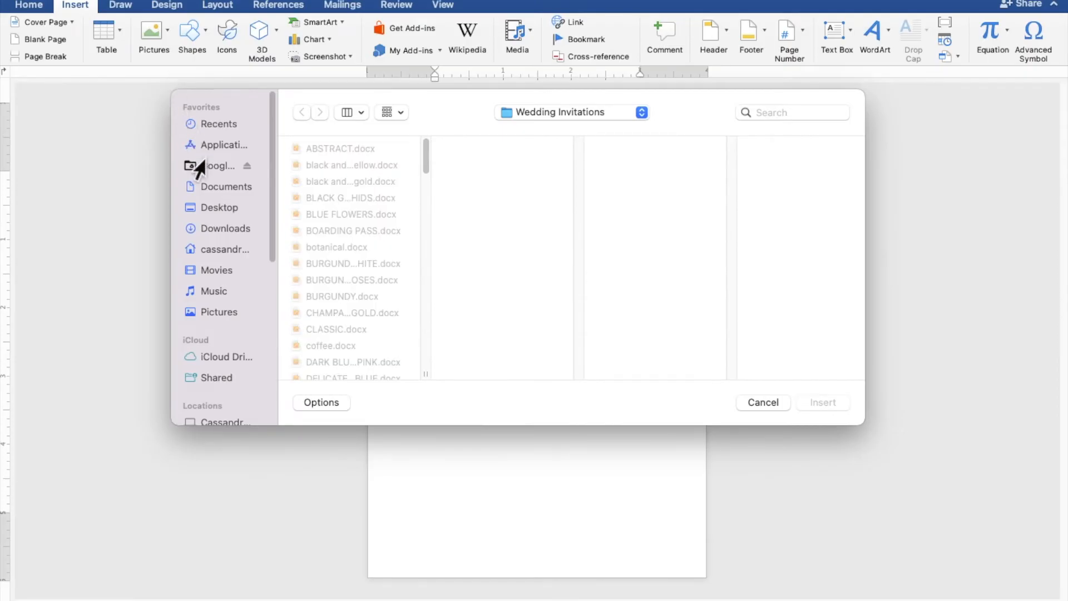
click(211, 208)
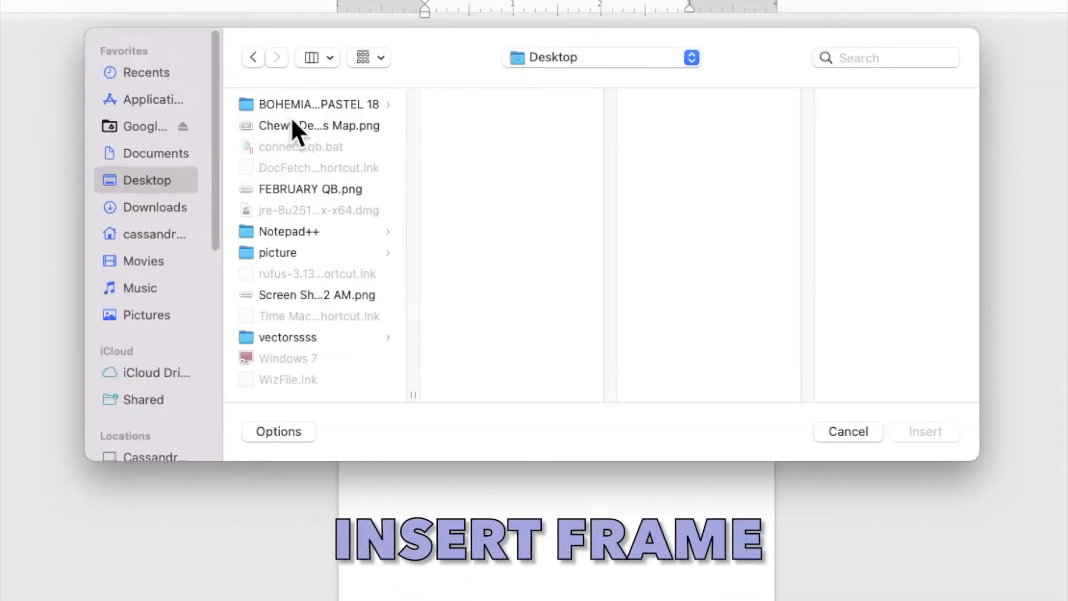
click(302, 104)
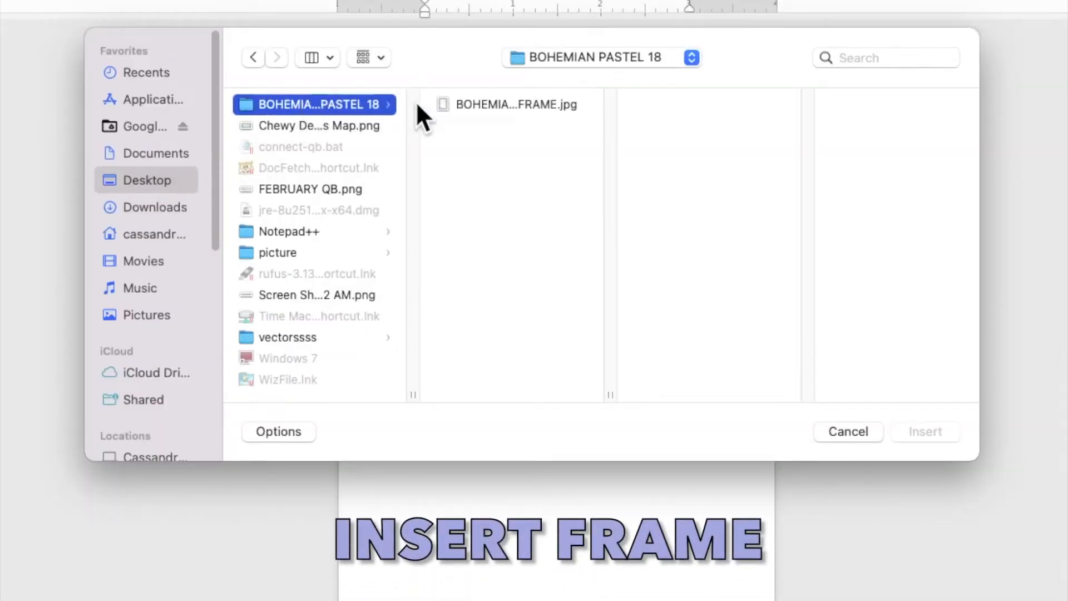
click(493, 106)
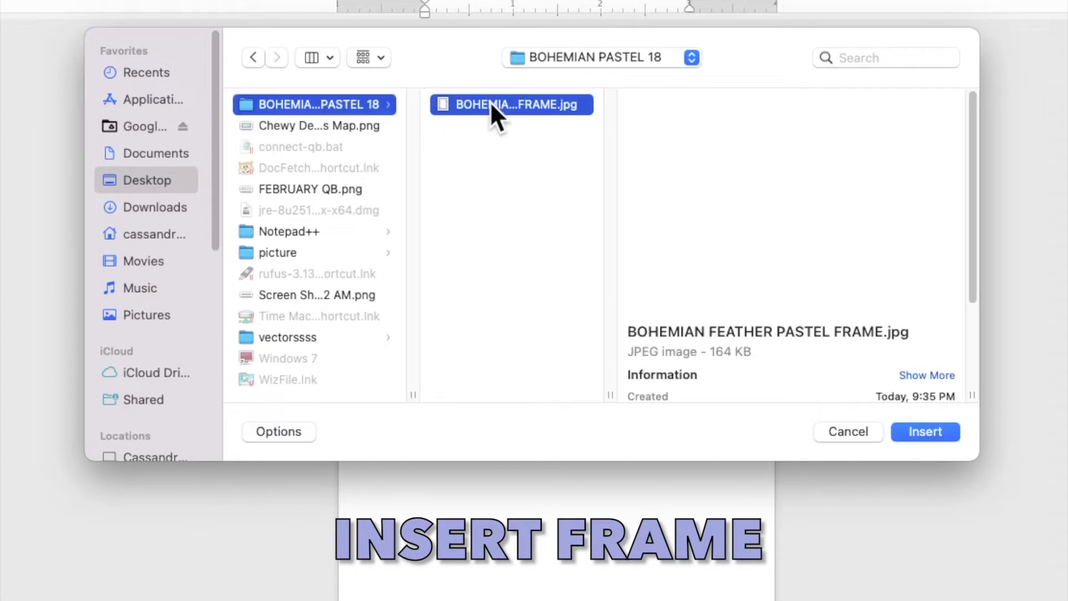
click(903, 430)
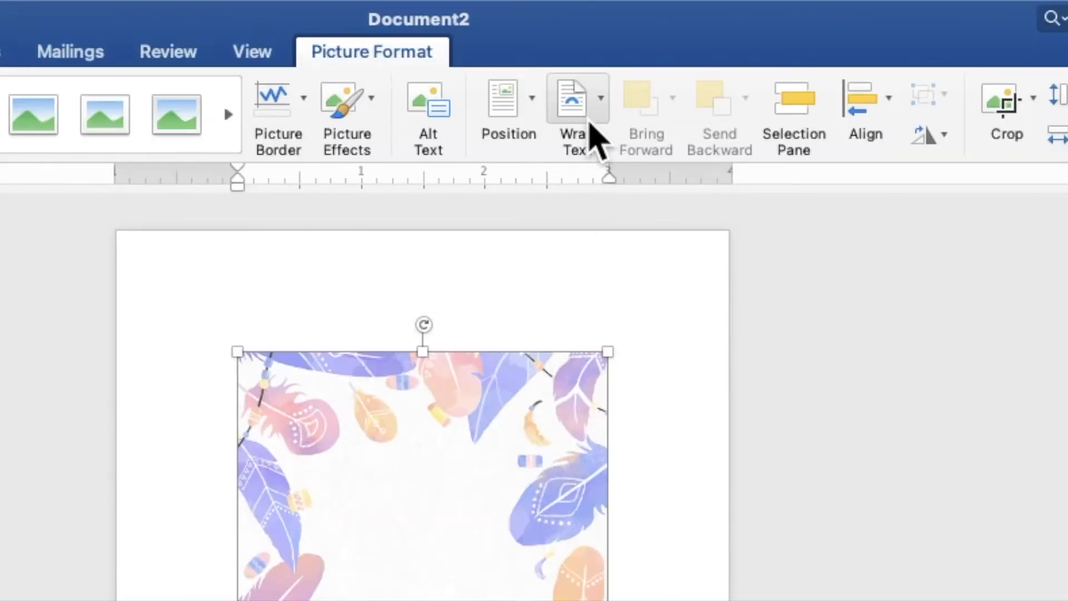
- Wrap the frame behind text and stretch it from the top-left corner to 7.02 × 5.02 in
click(594, 112)
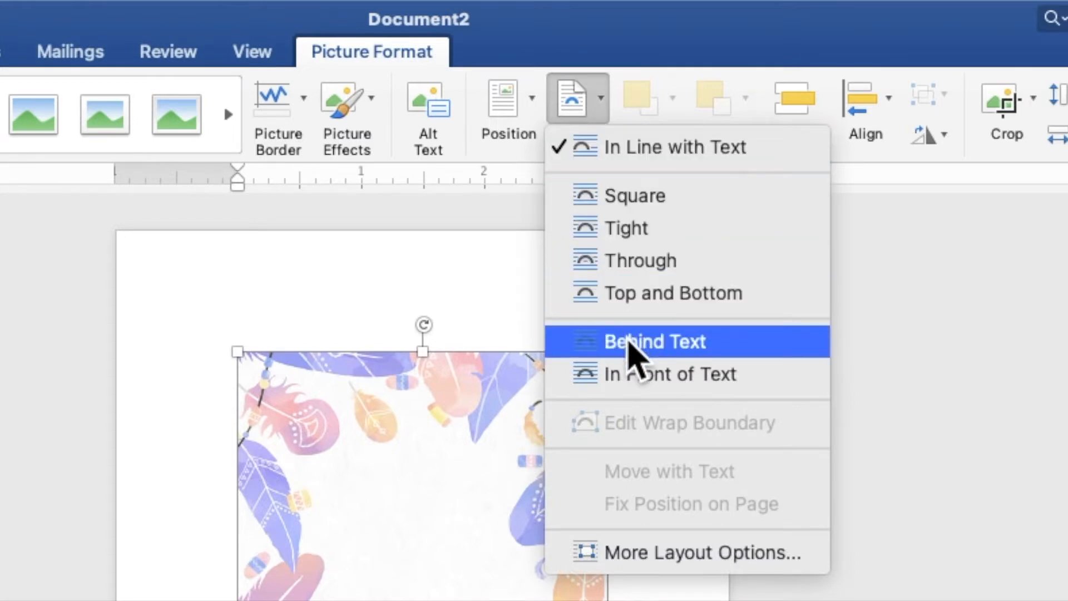
click(629, 342)
drag(617, 221, 550, 148)
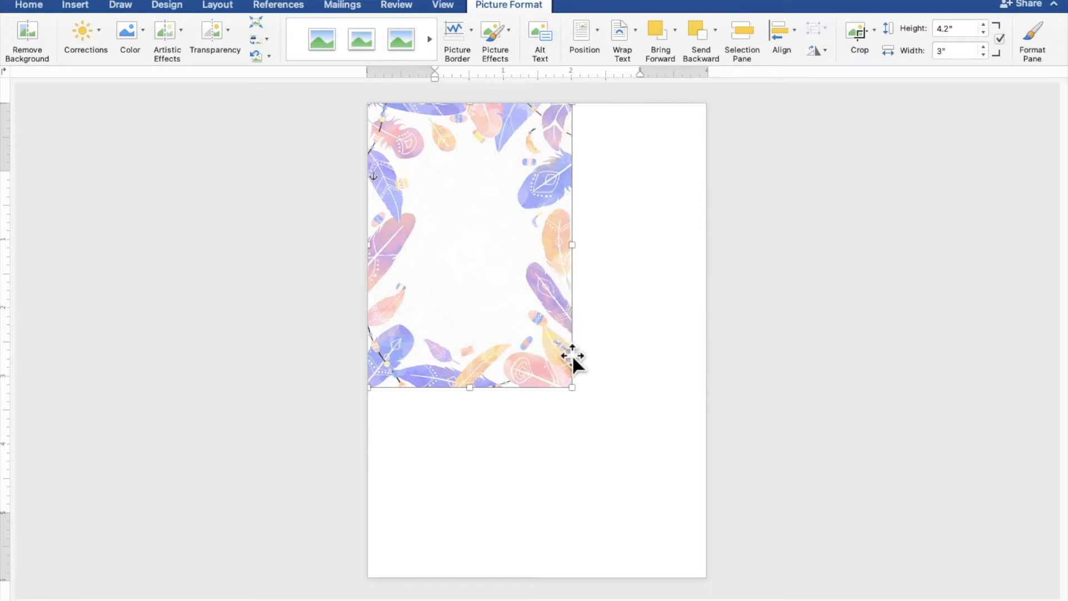
drag(572, 386, 700, 581)
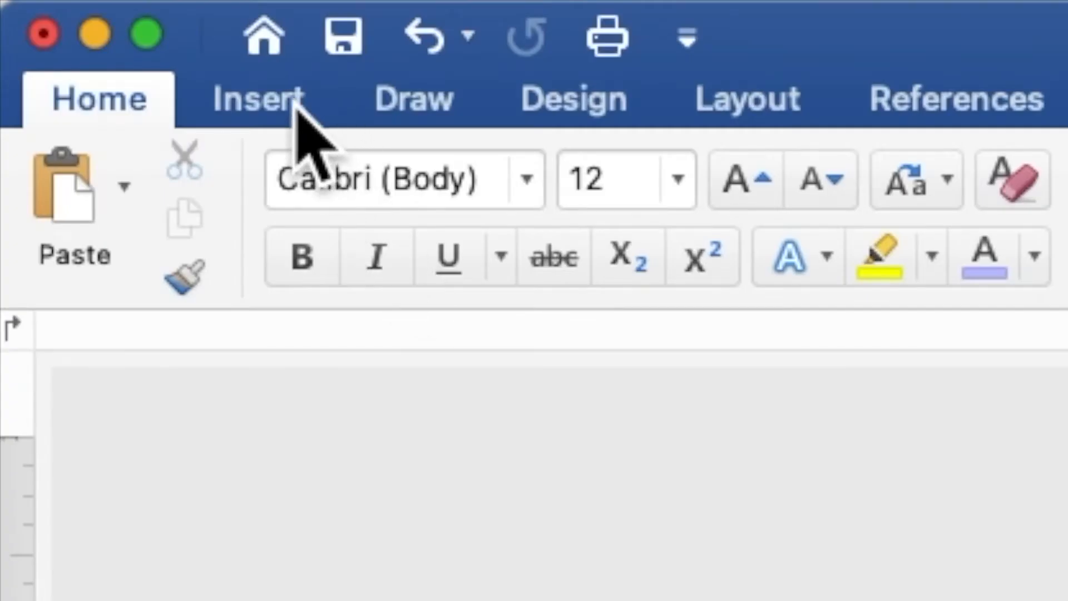
- Draw a rectangle near the top of the frame and type 18 inside it
click(295, 106)
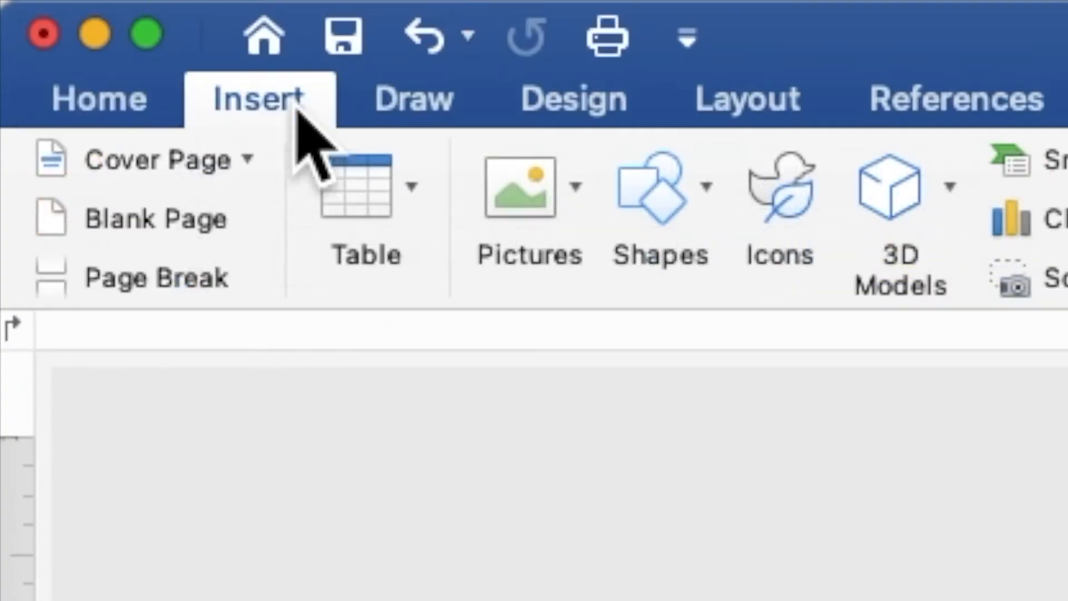
click(647, 194)
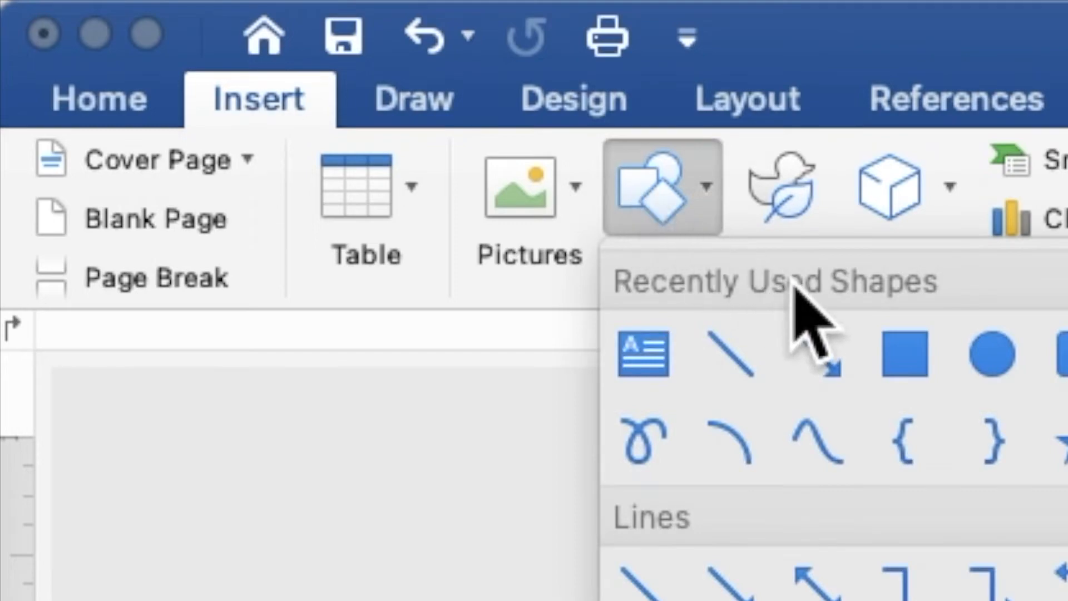
click(907, 353)
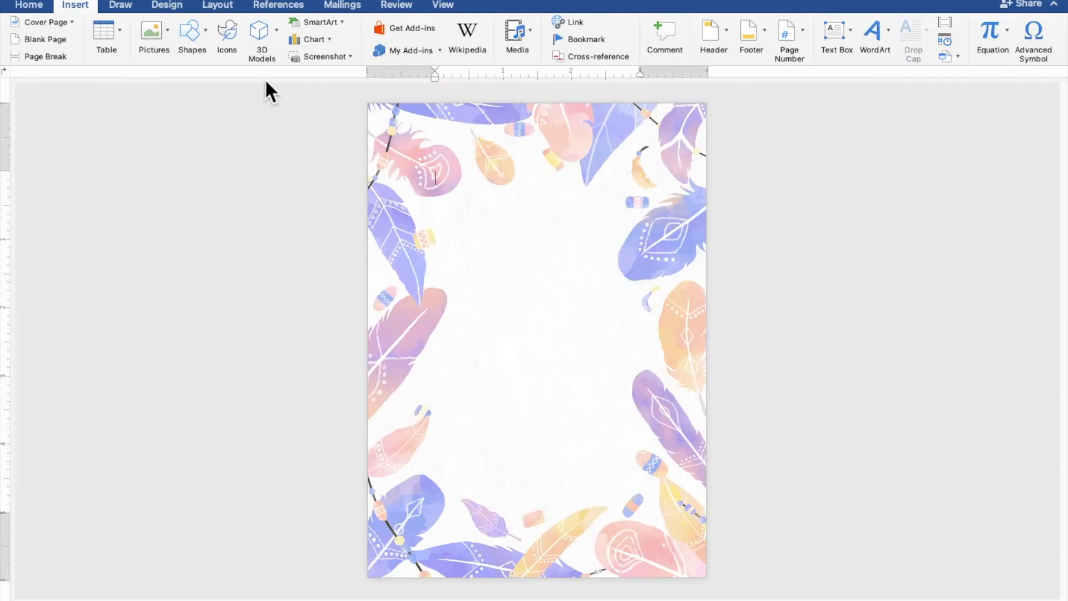
drag(431, 161, 597, 284)
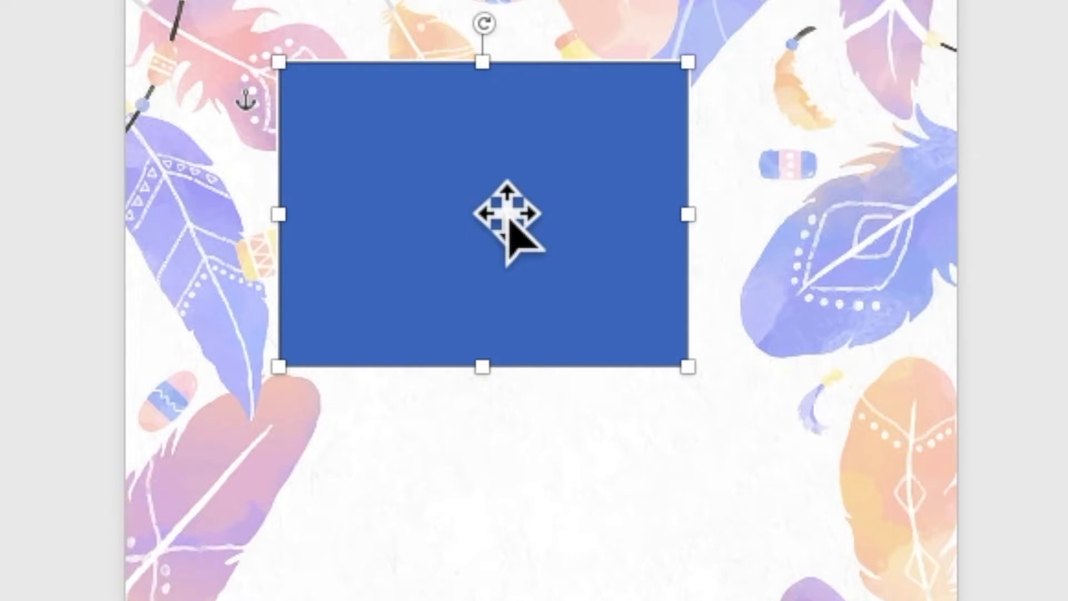
right_click(523, 222)
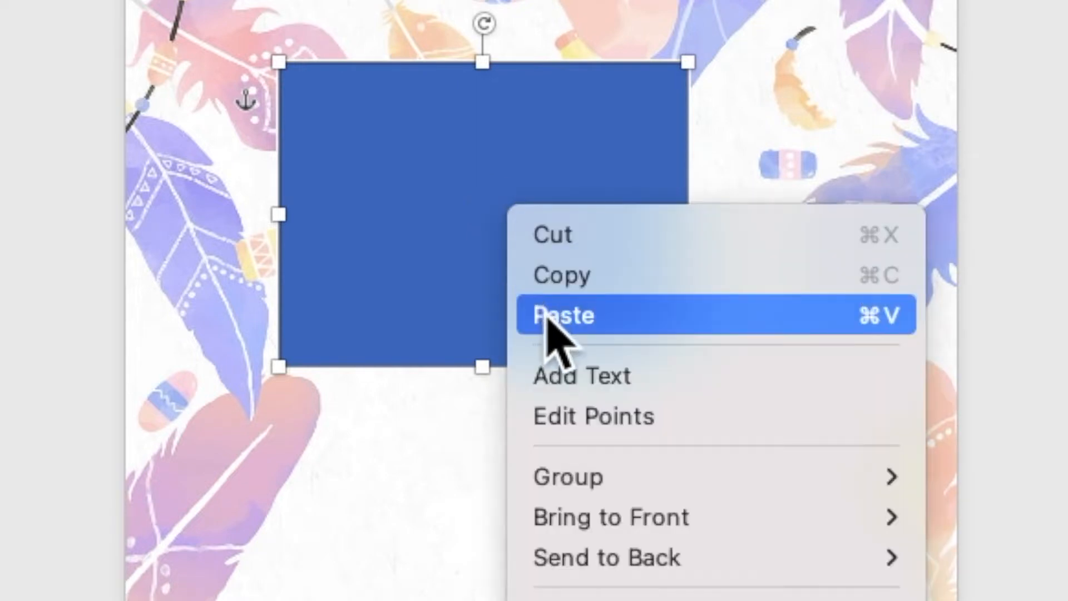
click(561, 380)
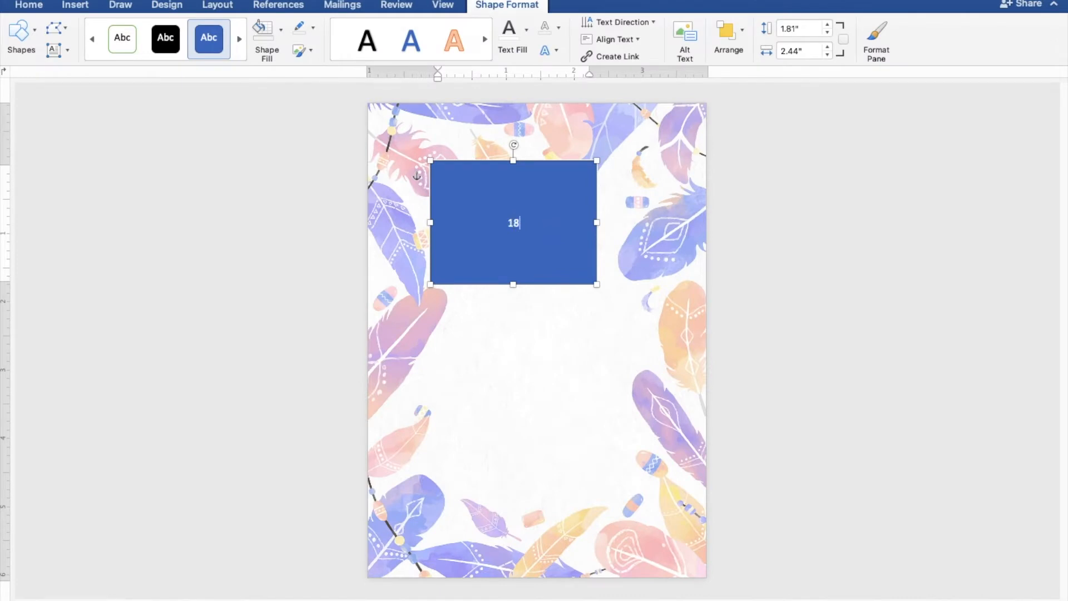
drag(545, 234, 506, 231)
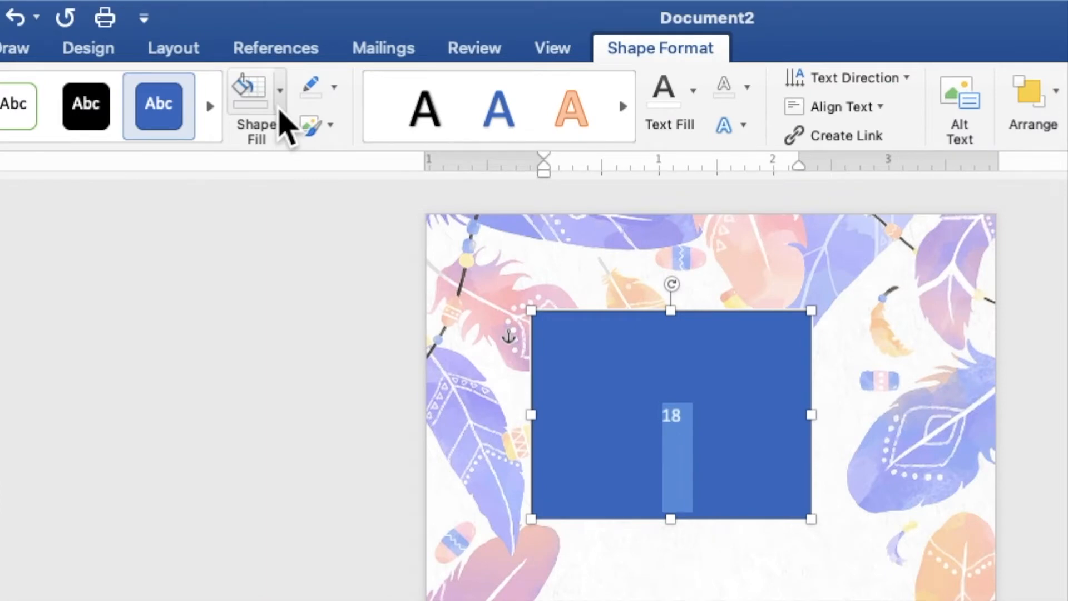
- Give the 18 rectangle no fill and no outline, and colour the 18 light purple
click(280, 94)
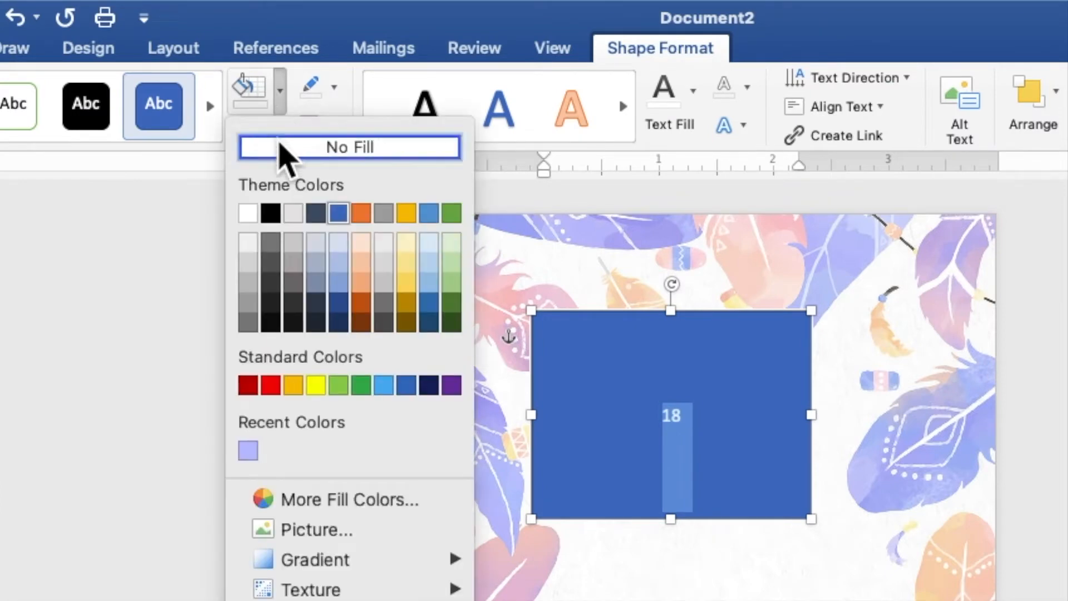
click(285, 156)
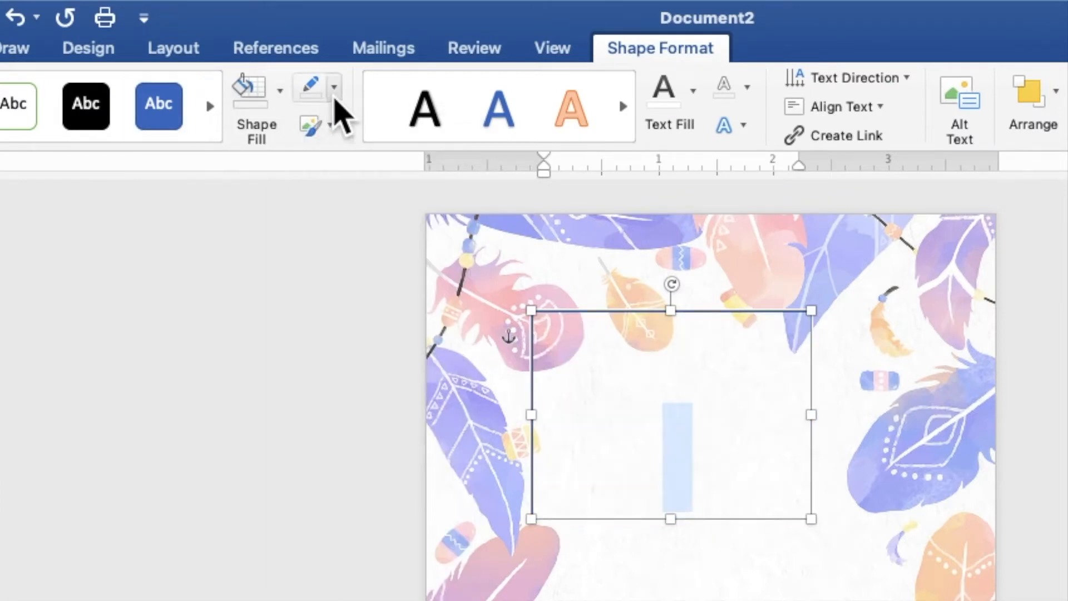
click(334, 90)
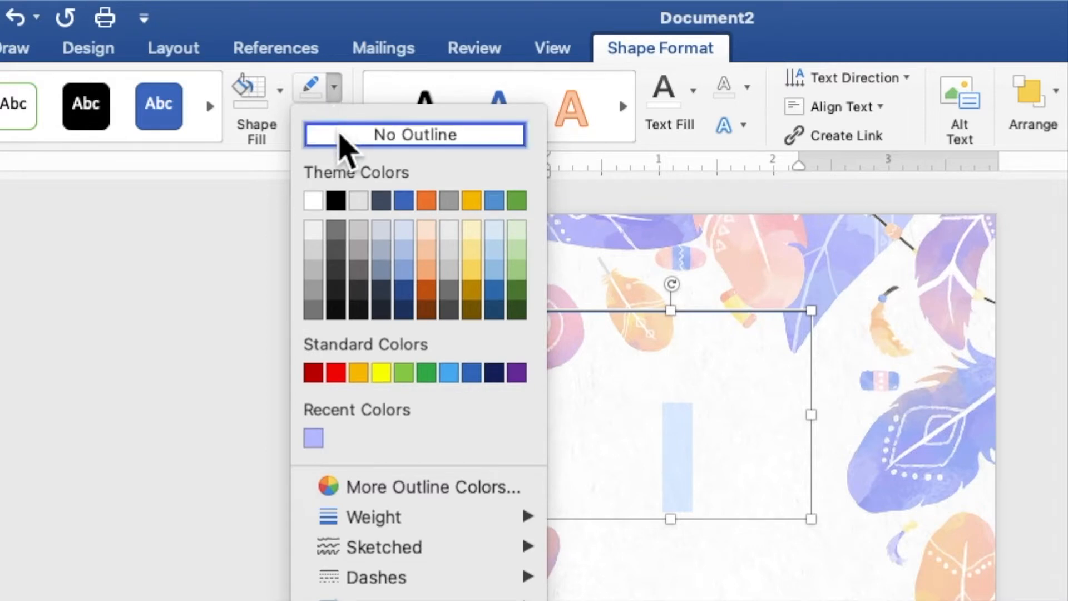
click(345, 140)
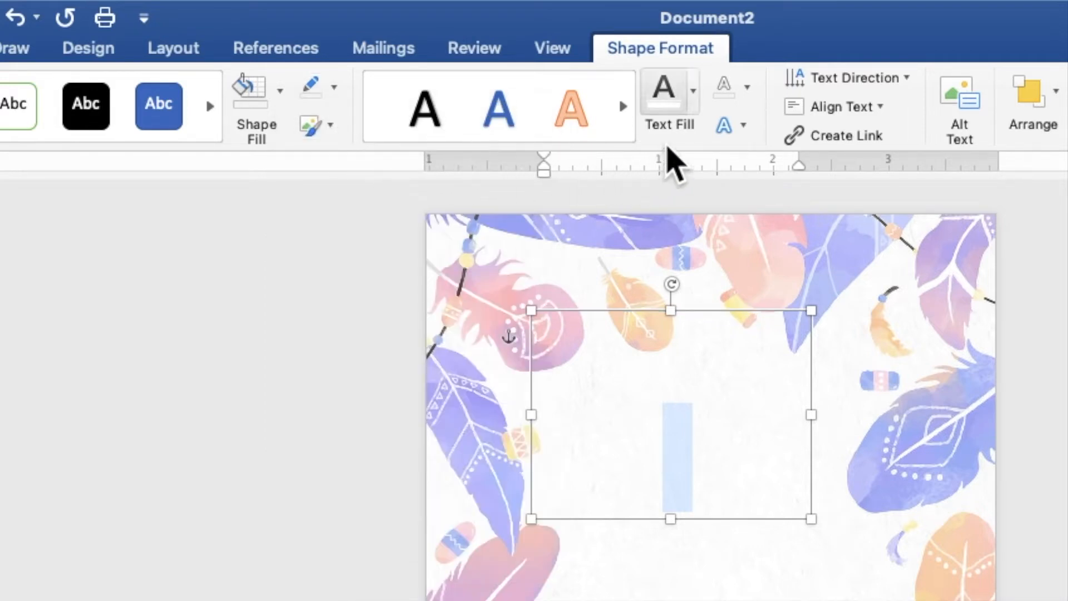
click(695, 101)
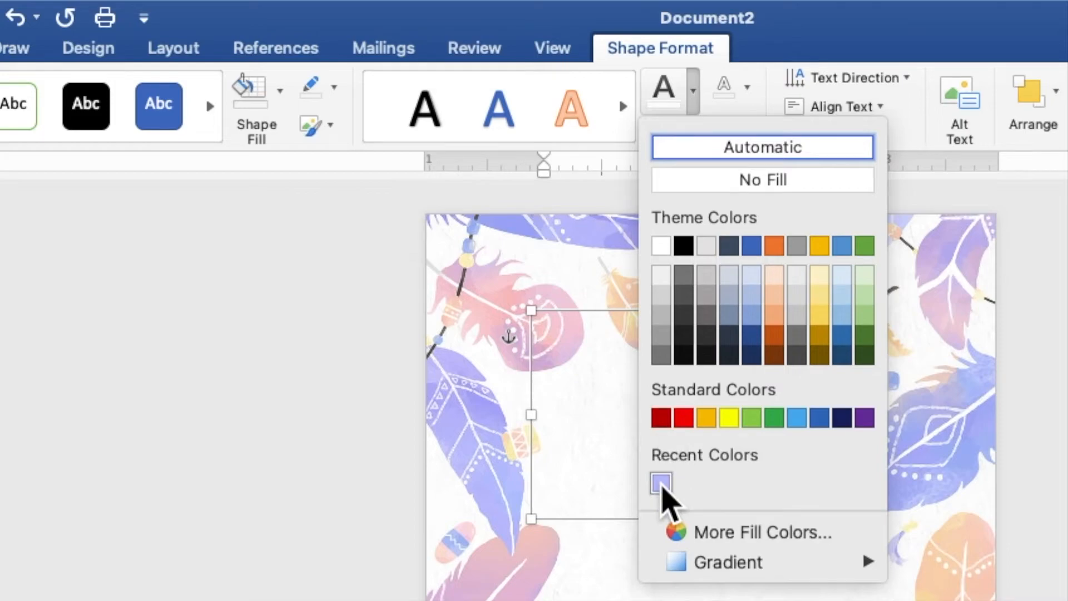
click(661, 484)
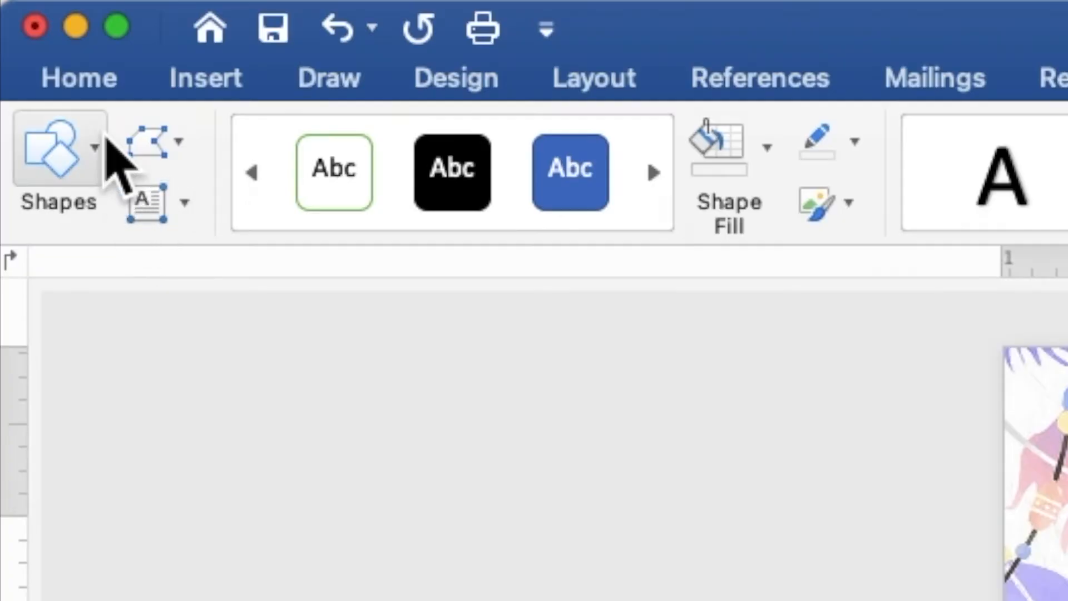
- Set the 18 in bold Times New Roman at 120 points
click(88, 82)
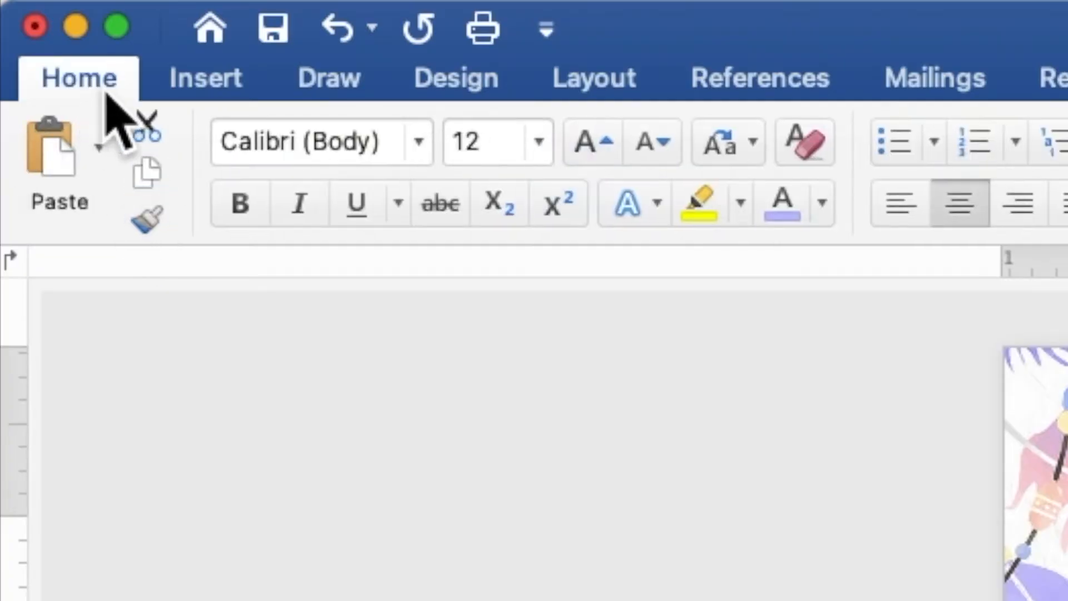
click(418, 146)
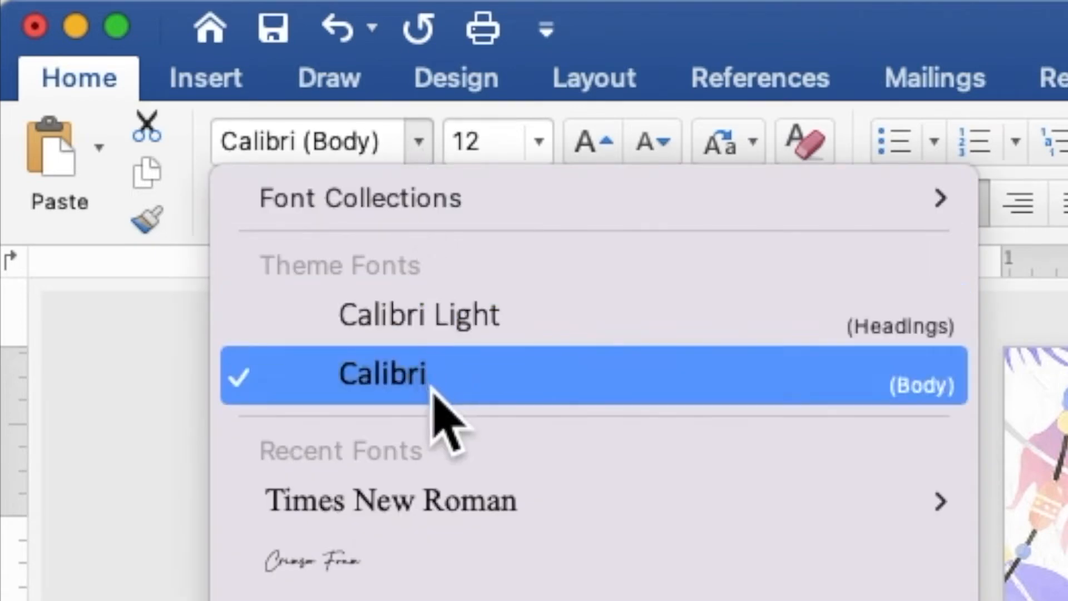
click(448, 504)
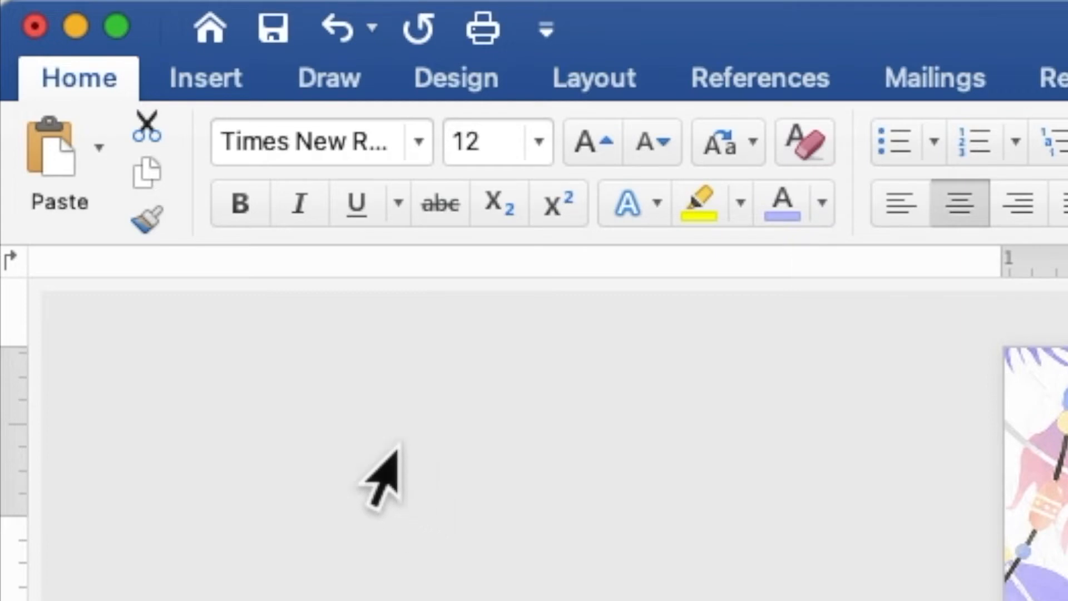
click(245, 196)
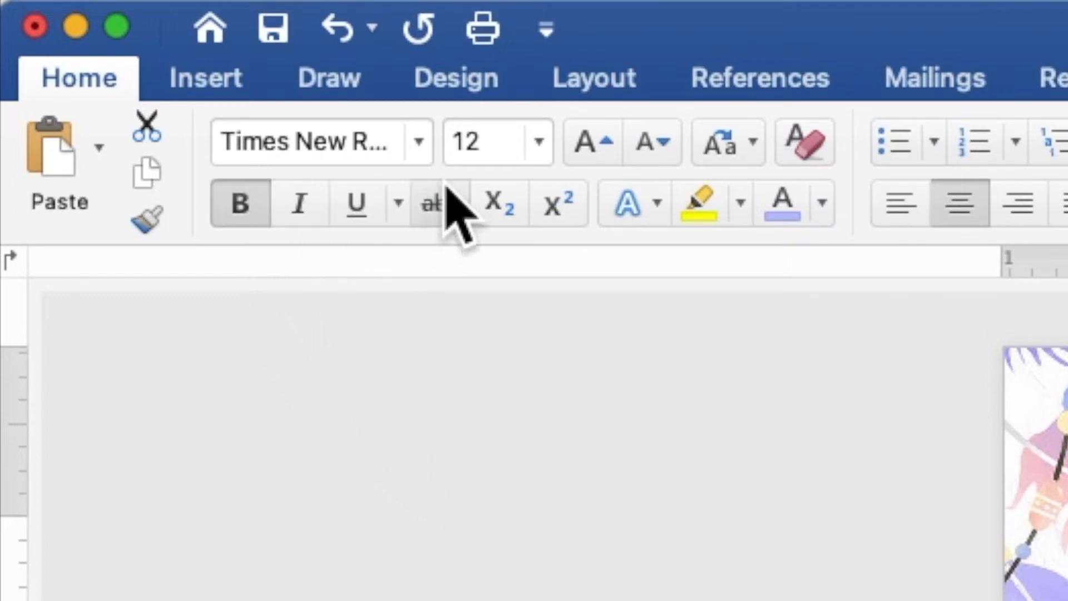
click(494, 142)
drag(494, 141, 455, 161)
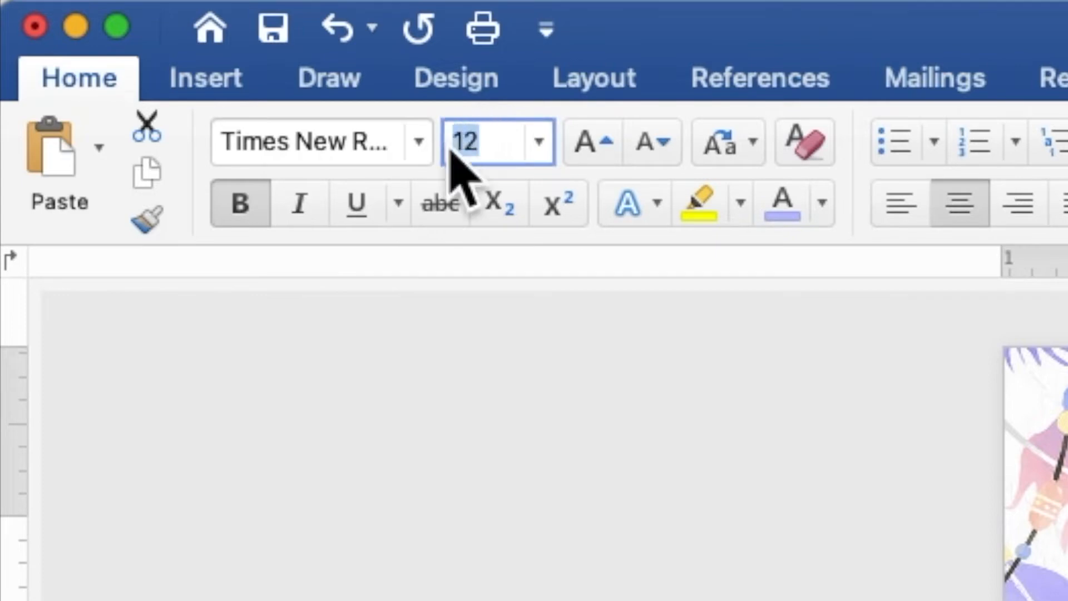
text(1)
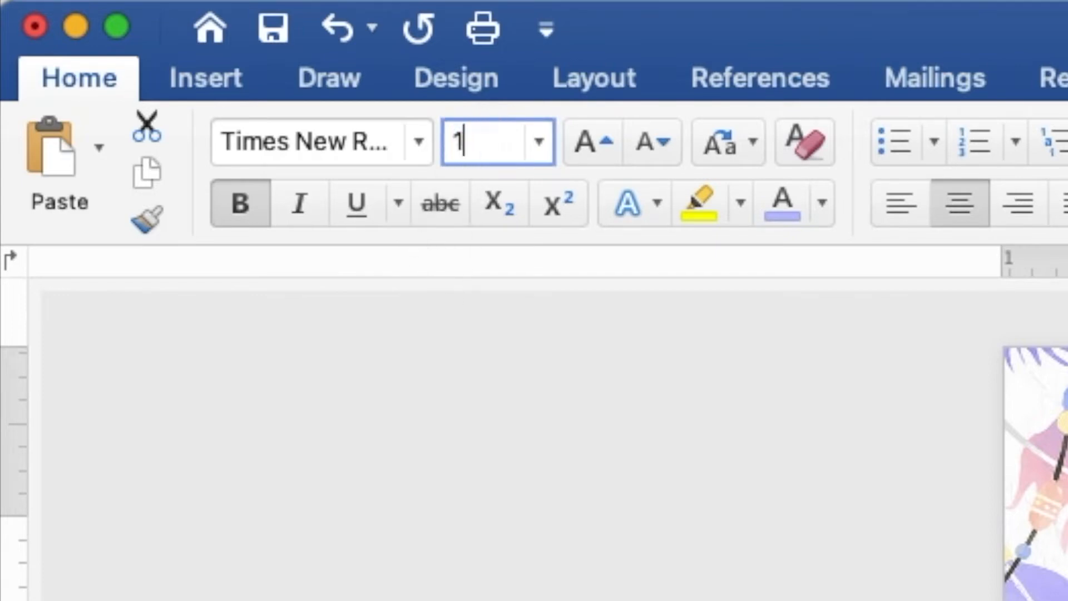
key(Return)
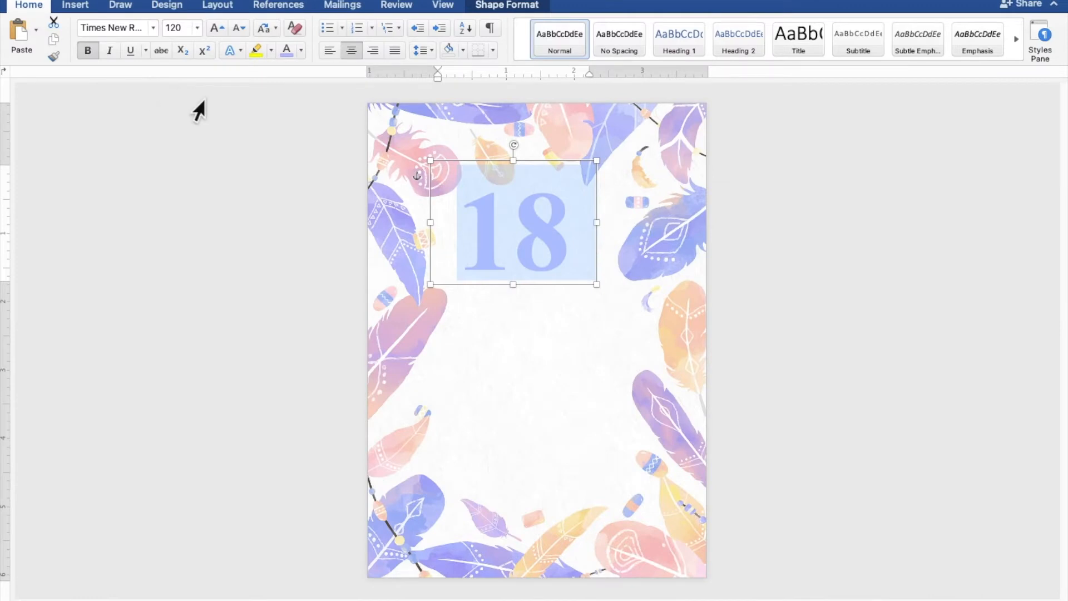
- Duplicate the 18 text box and place the copy directly below the original
drag(541, 166, 556, 180)
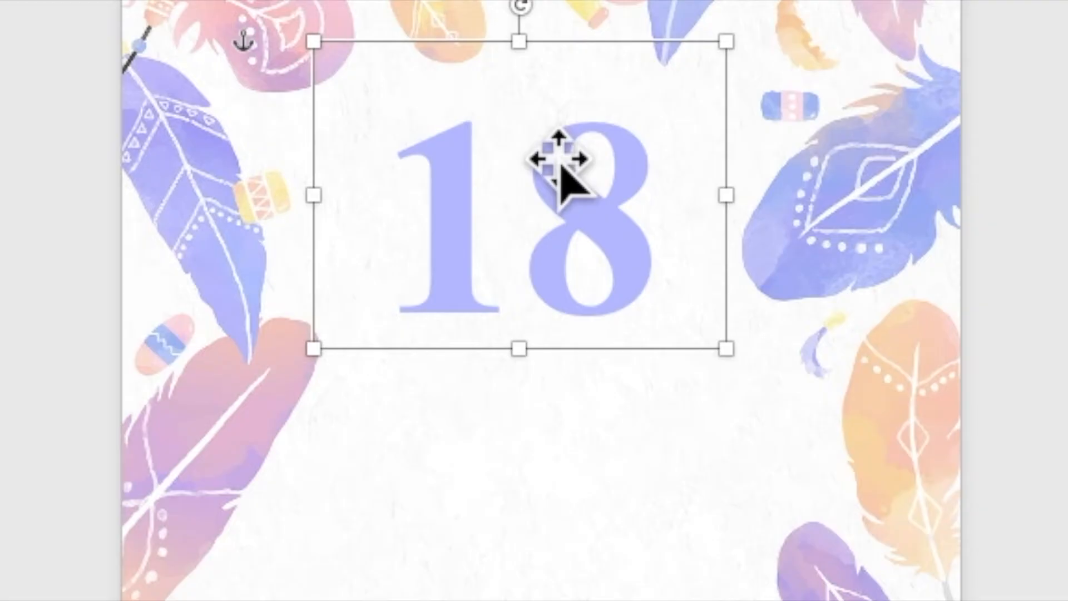
right_click(561, 166)
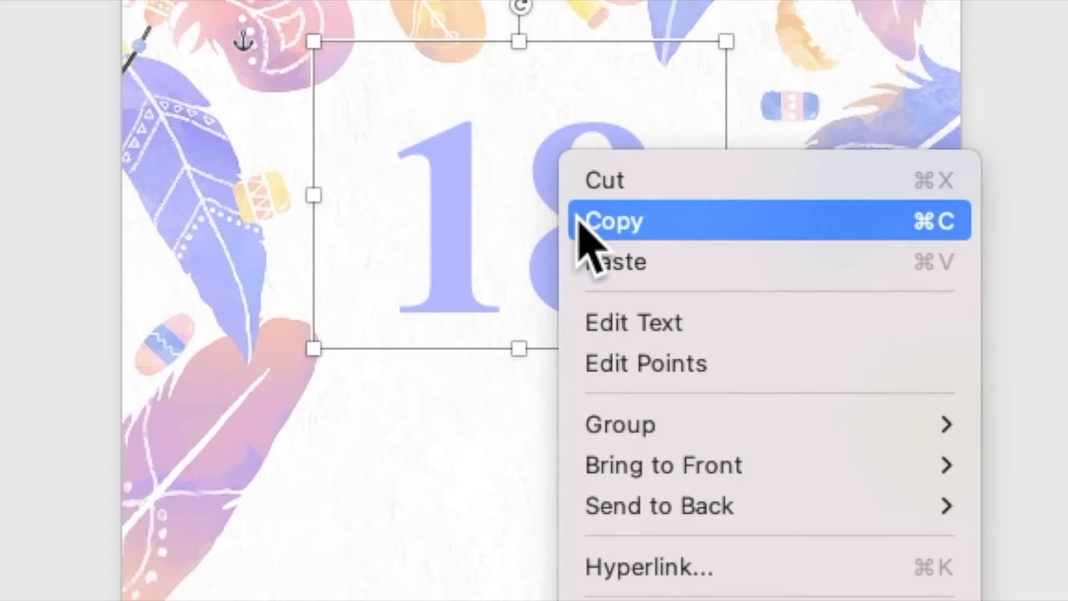
click(579, 222)
right_click(561, 189)
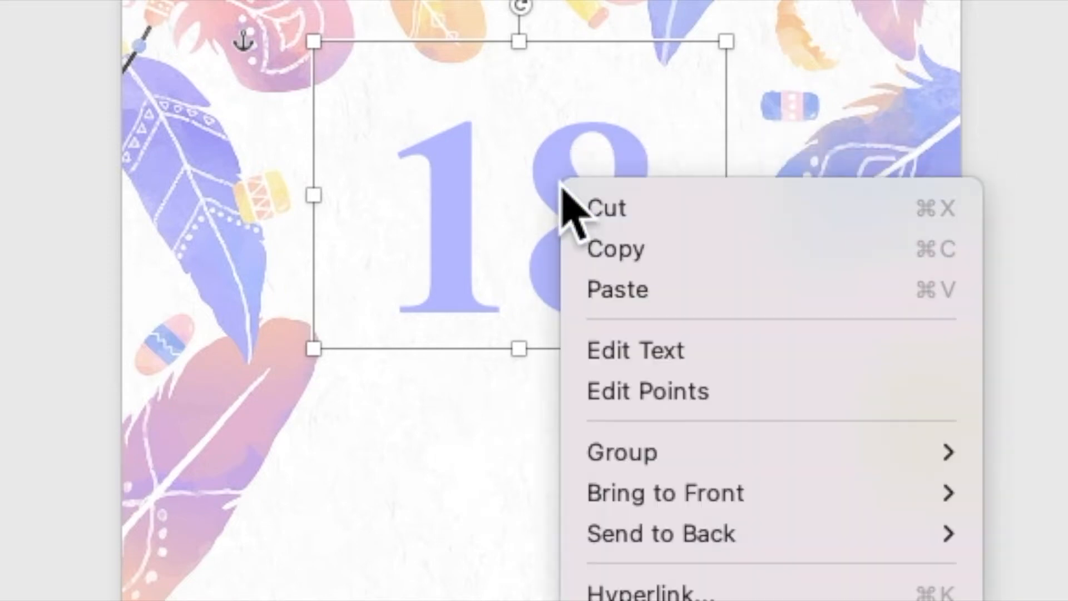
click(596, 291)
drag(561, 245, 545, 376)
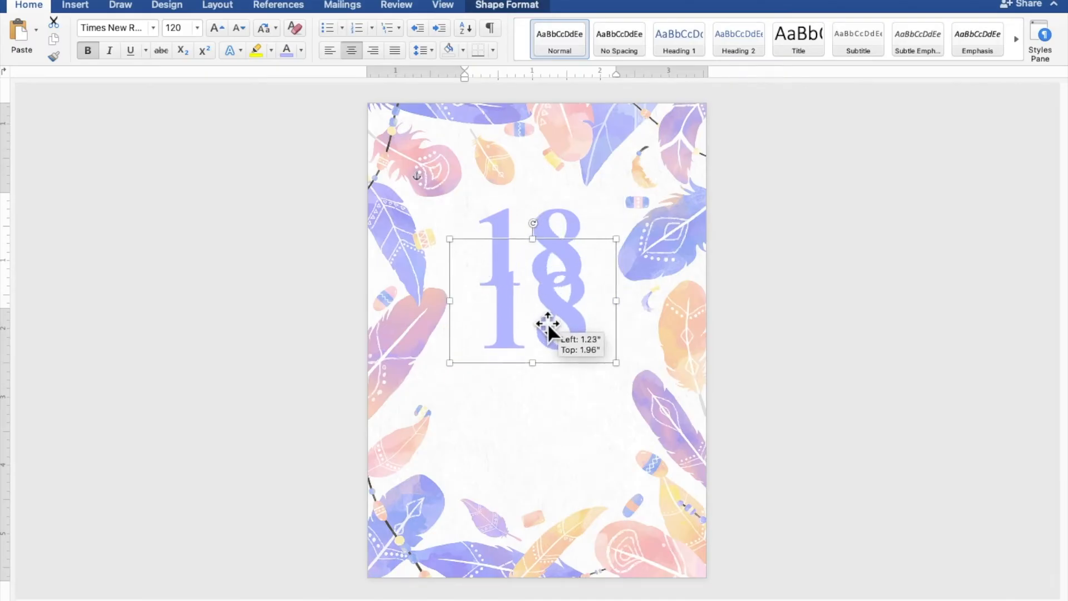
drag(549, 325, 544, 349)
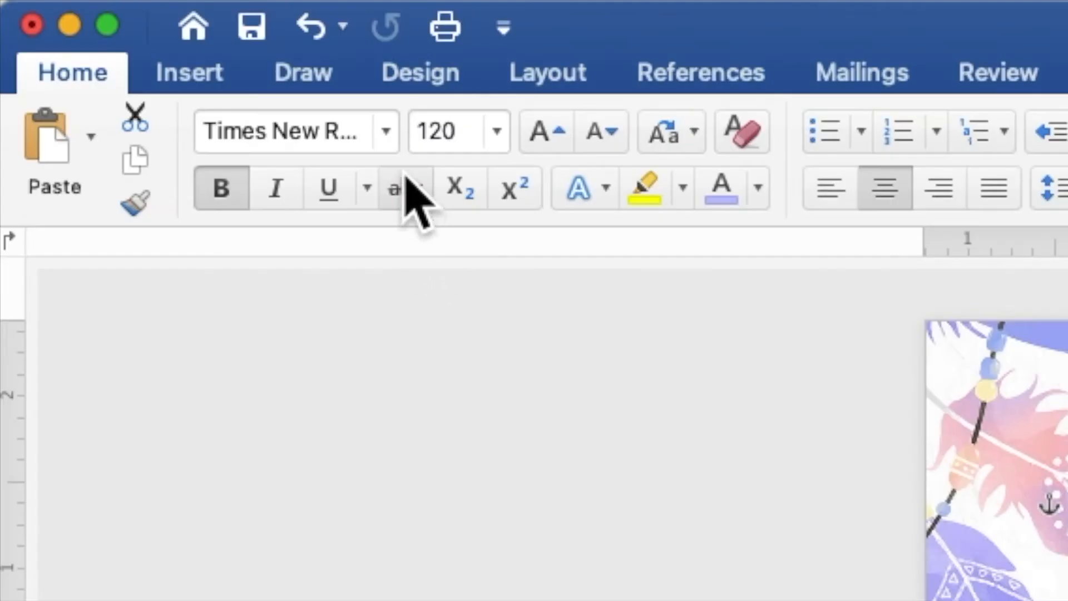
- Set the duplicate 18 in Crimson Foam with bold turned off
click(386, 132)
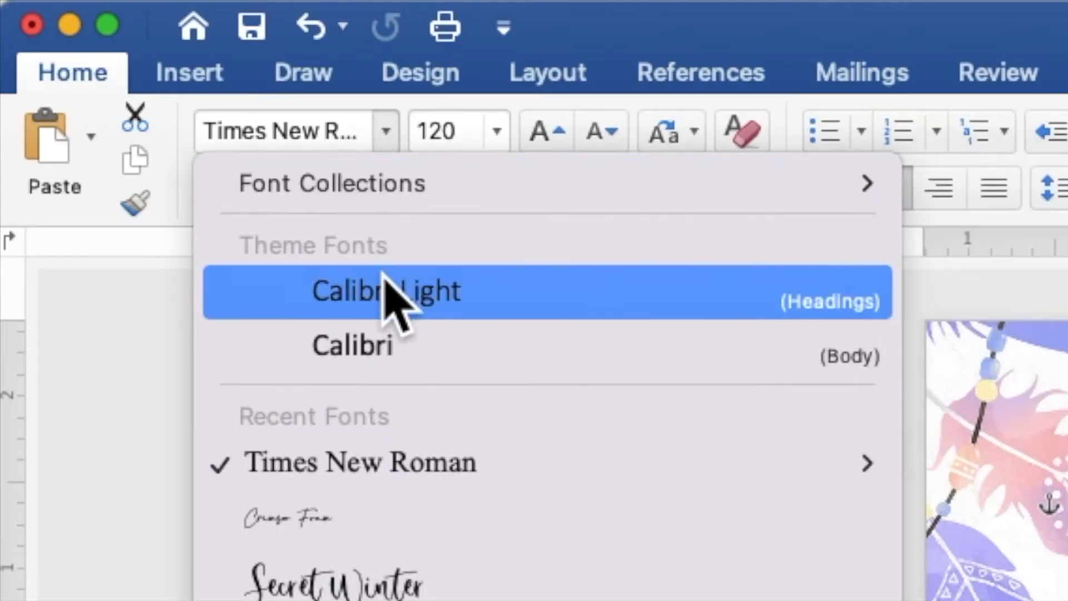
click(390, 523)
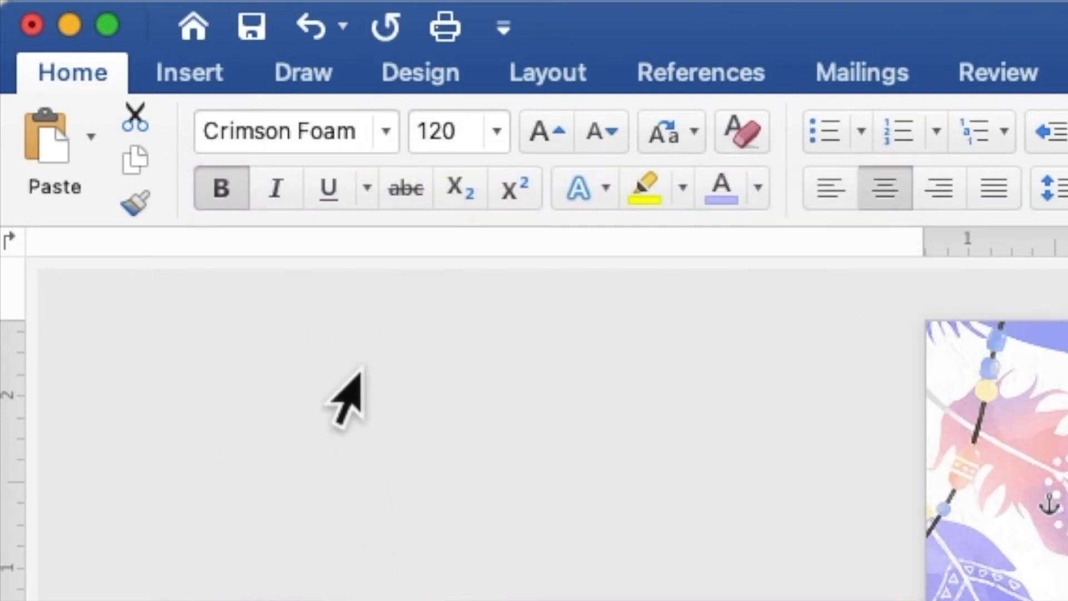
click(225, 192)
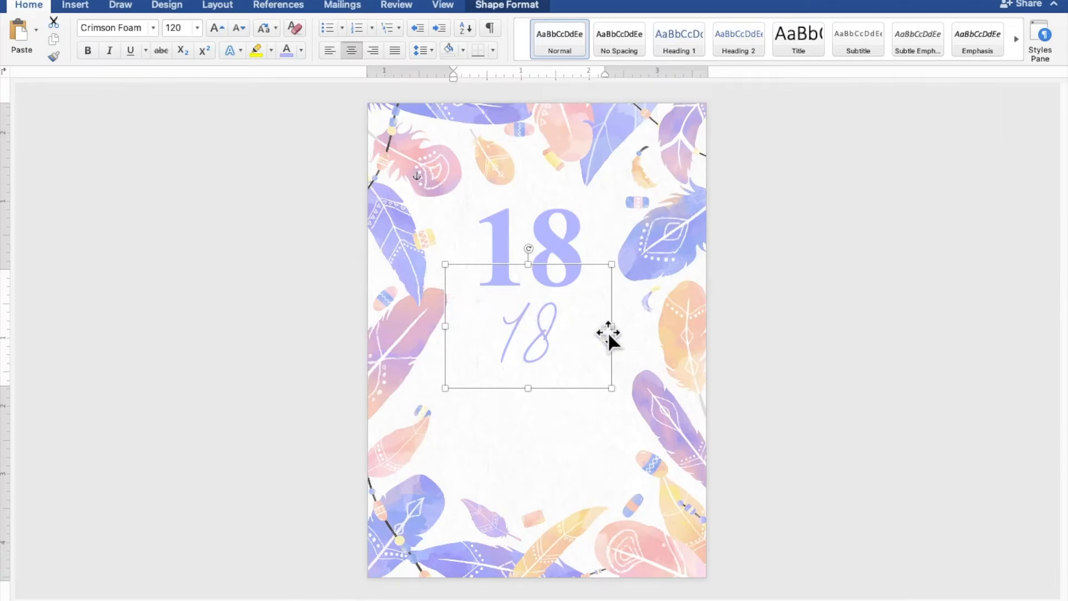
- Widen the lower text box and replace its 18 with the word 'eighteen'
drag(615, 329, 540, 327)
click(643, 327)
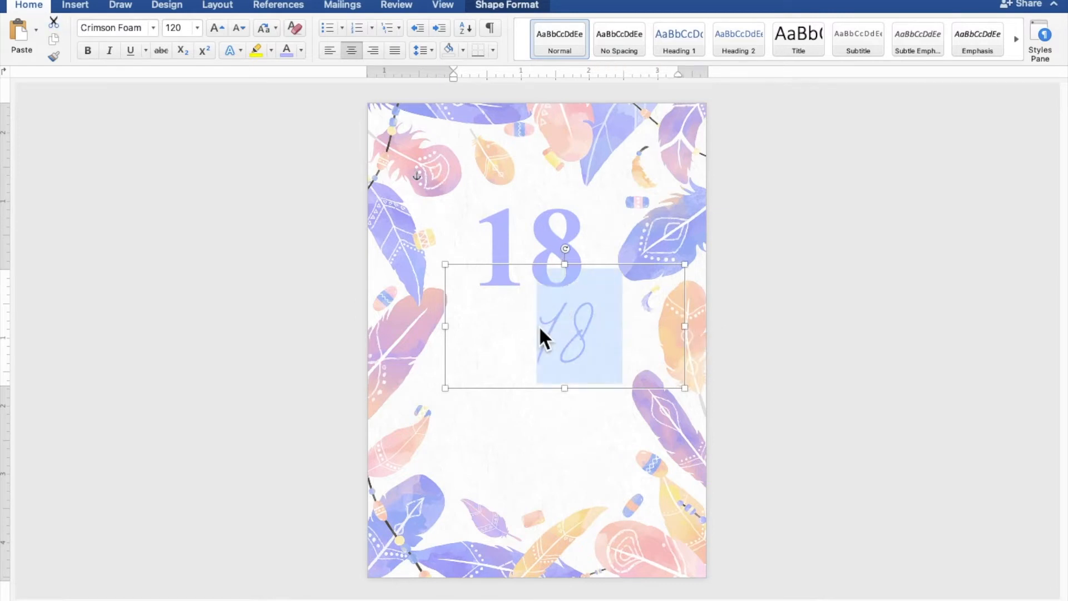
text(eighteen)
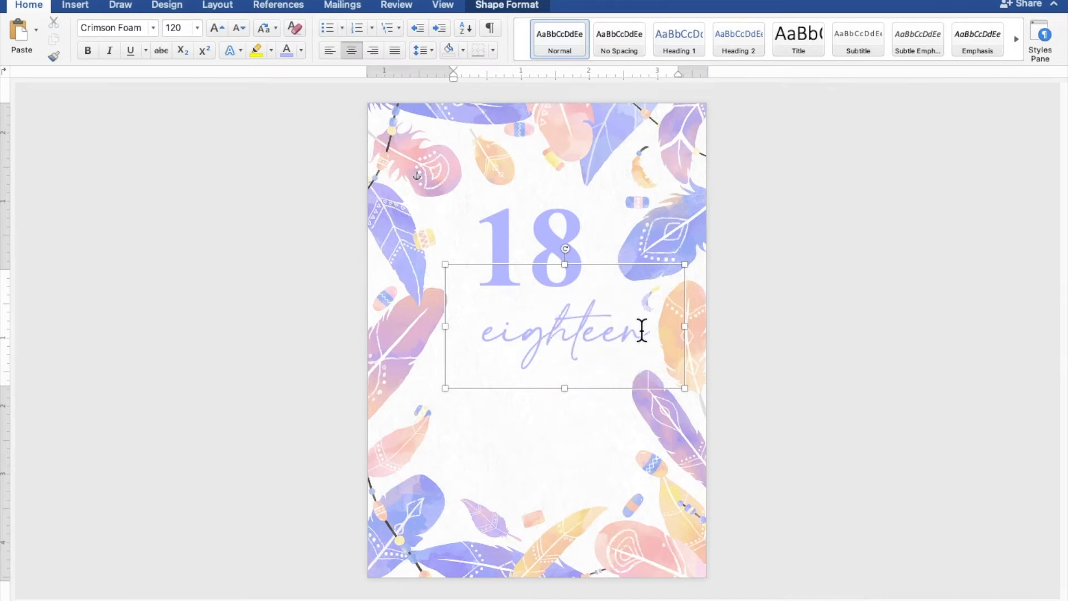
drag(658, 333, 485, 333)
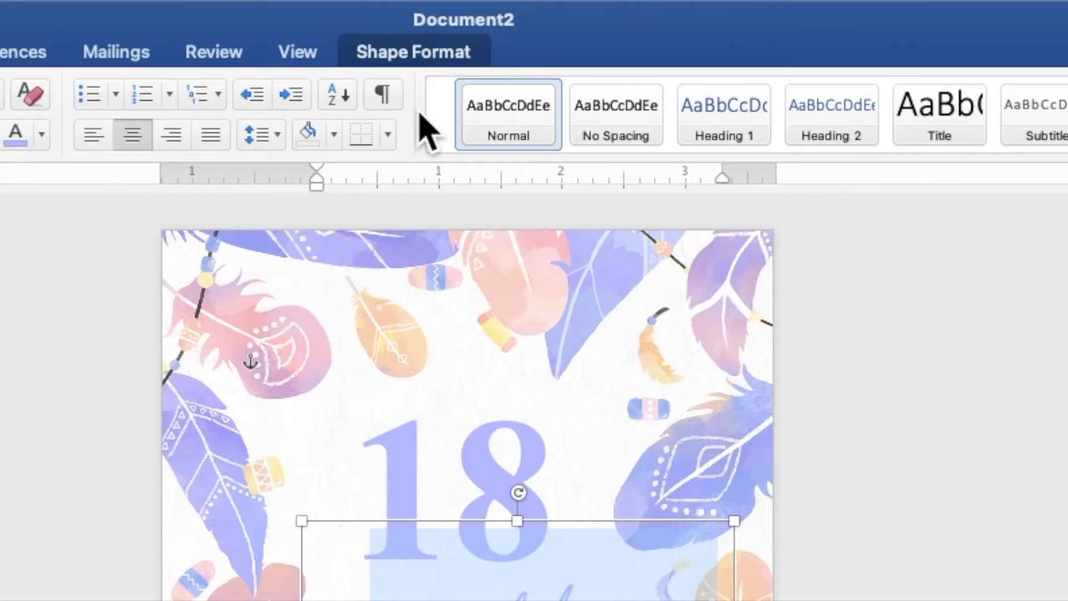
- Colour the script 'eighteen' white and give it a lavender glow
click(426, 53)
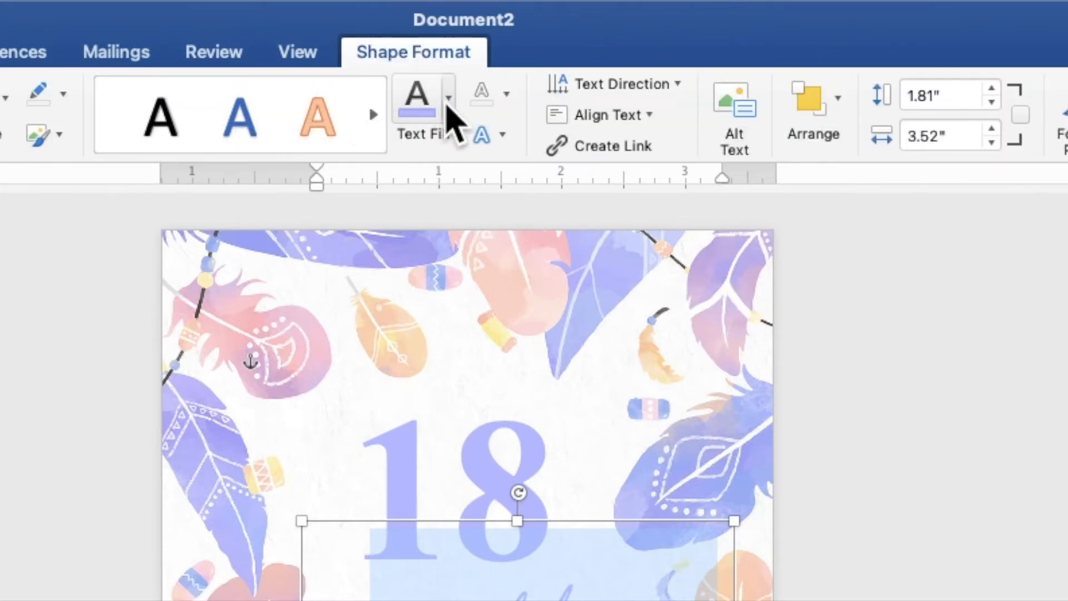
click(448, 103)
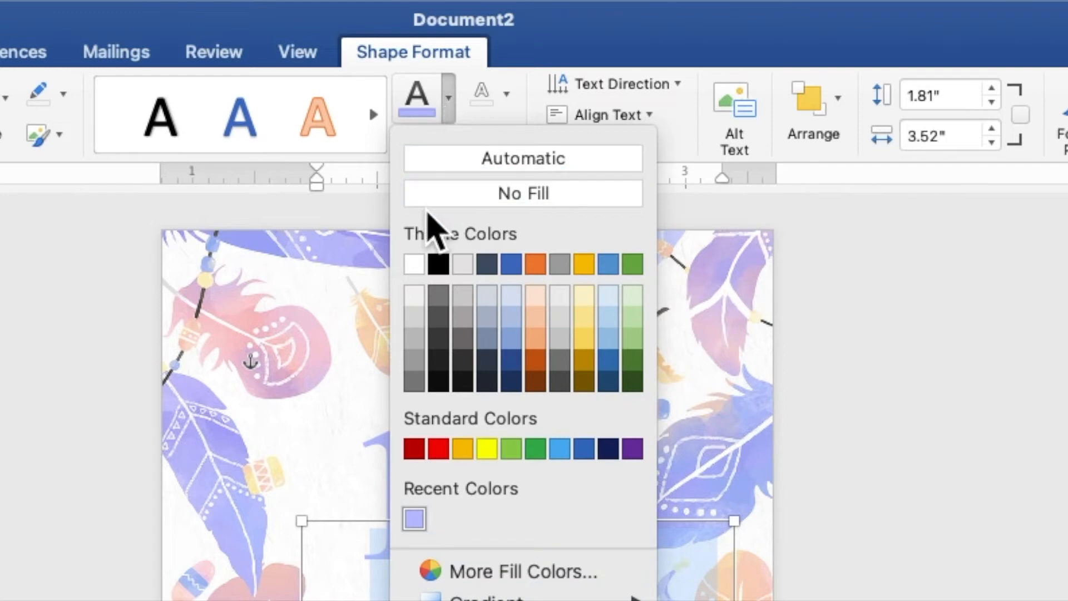
click(414, 264)
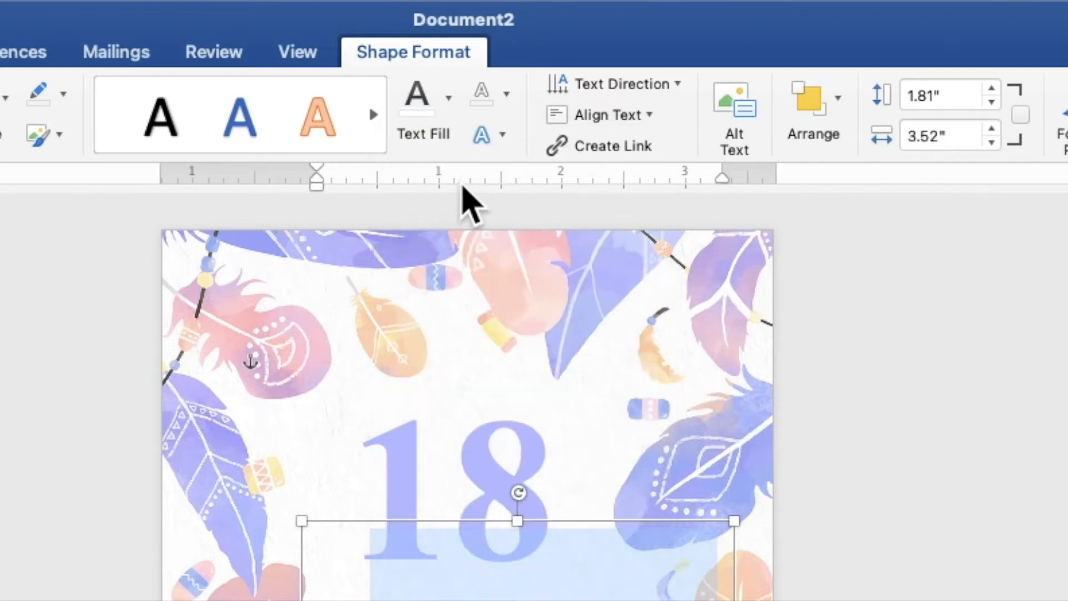
click(492, 143)
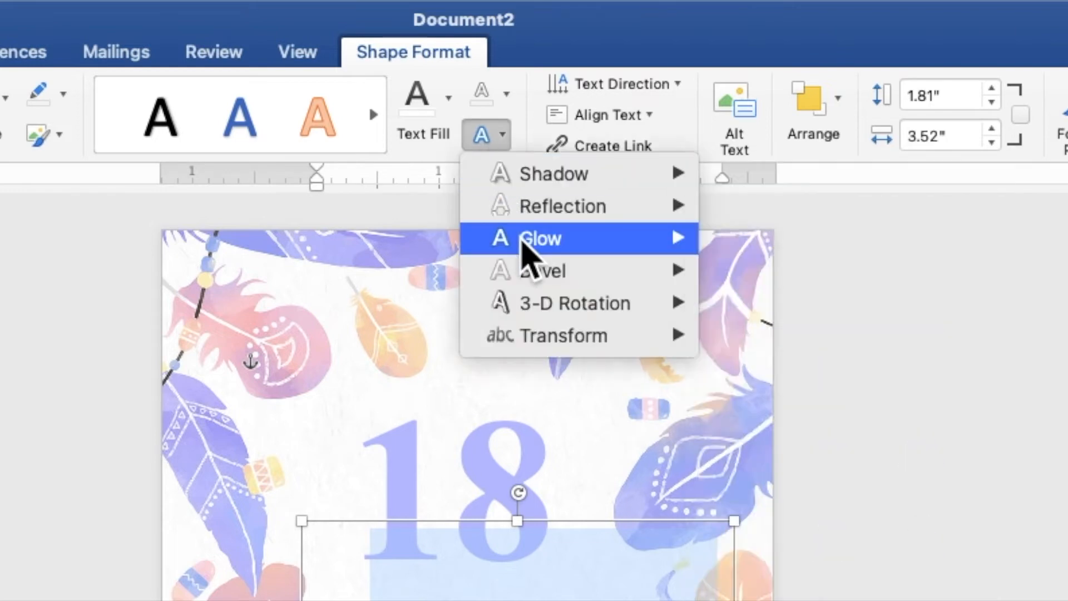
mouse_move(526, 245)
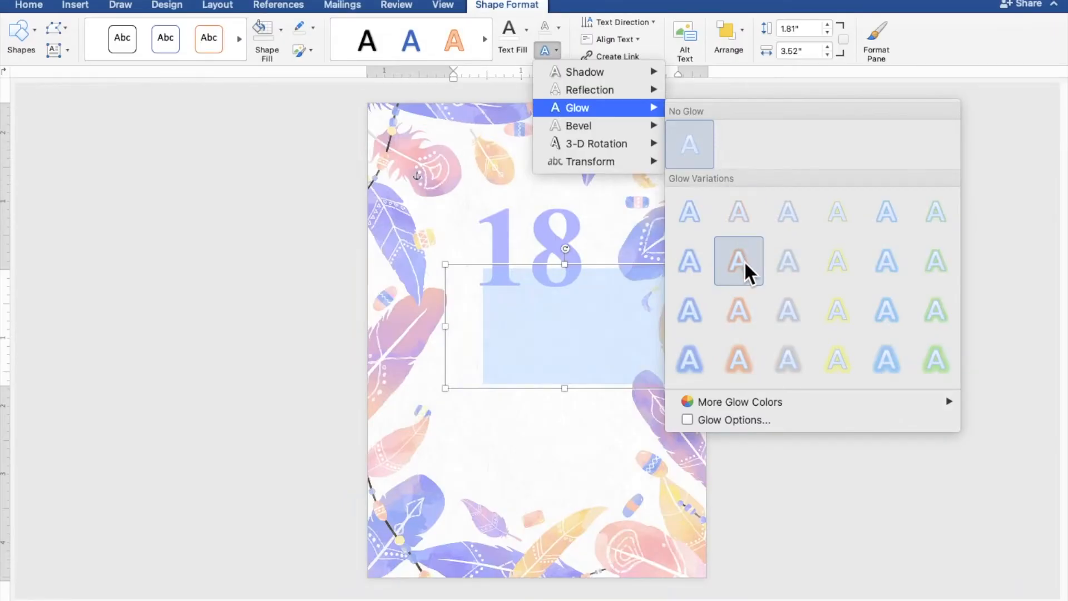
mouse_move(776, 406)
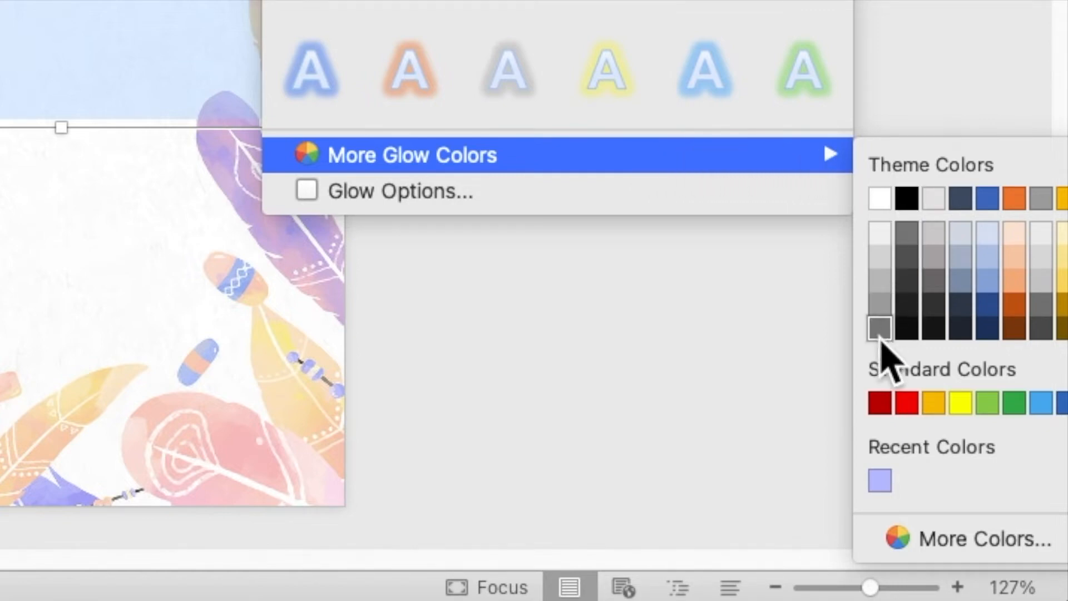
click(883, 489)
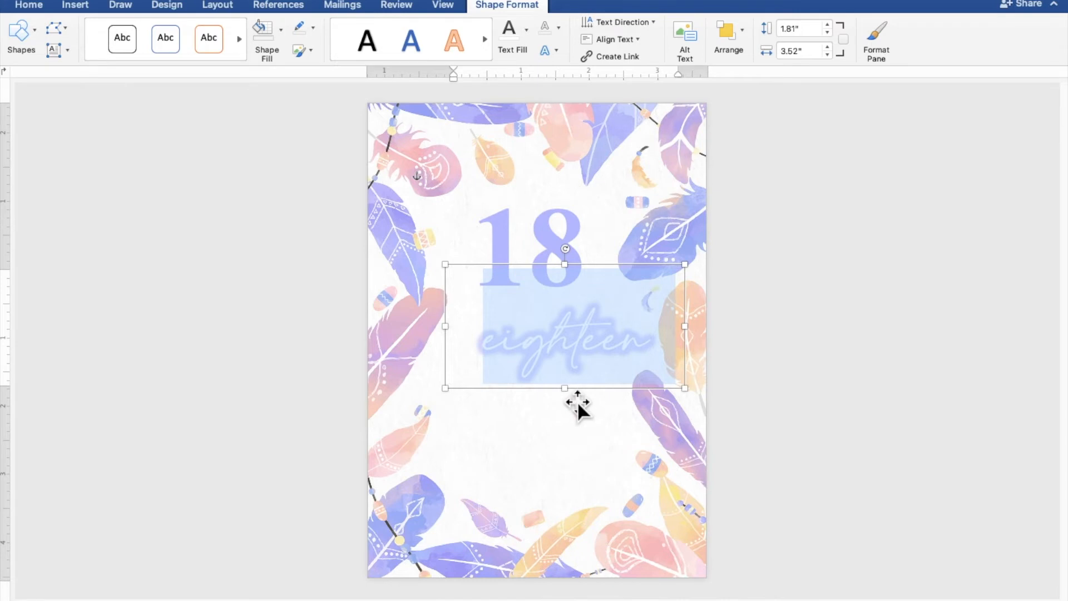
- Make the 'eighteen' box slightly taller and lay it across the middle of the large 18
drag(565, 388, 565, 399)
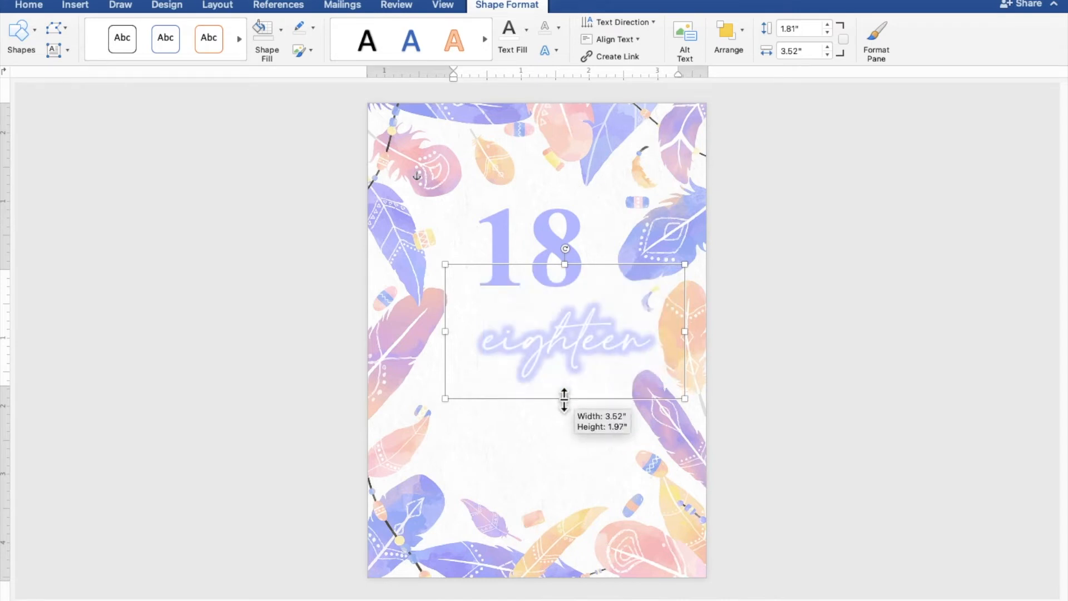
drag(559, 356, 524, 264)
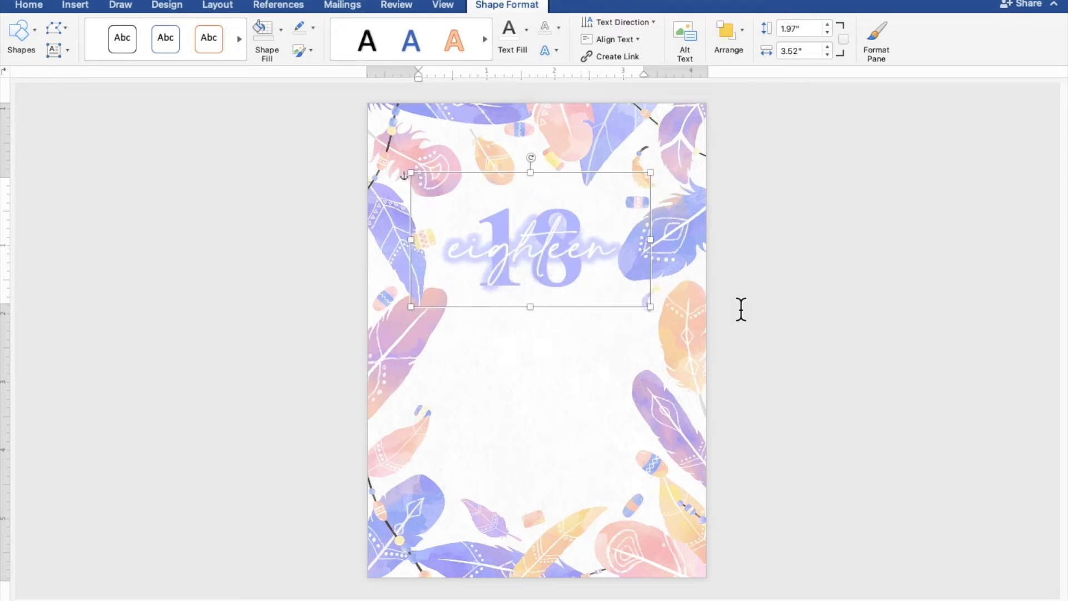
click(896, 328)
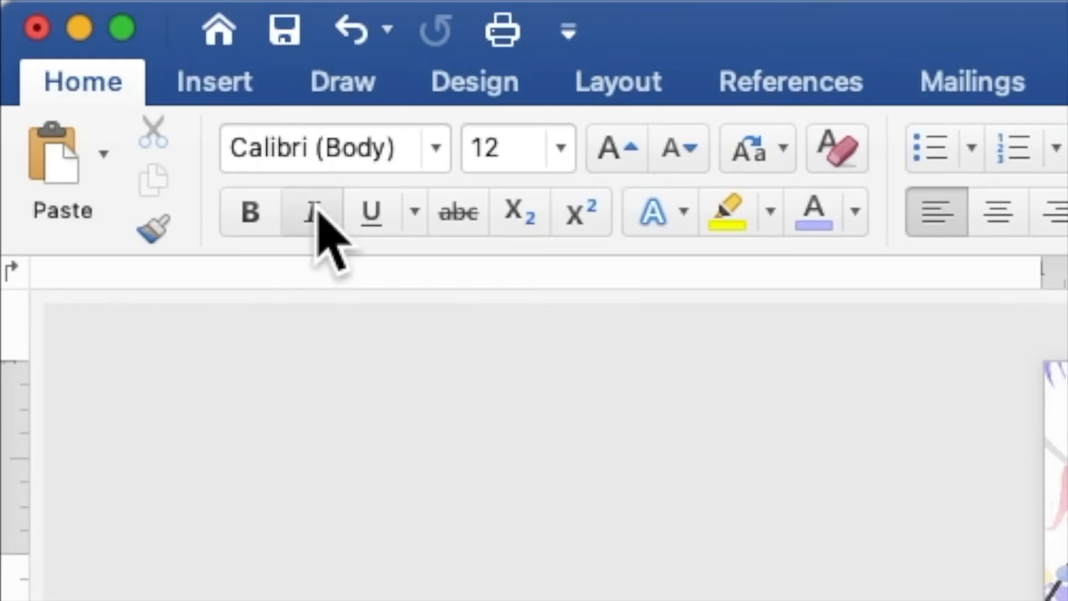
- Draw a 2.67 × 2.67 in rectangle below the title and set it up to hold text
click(235, 82)
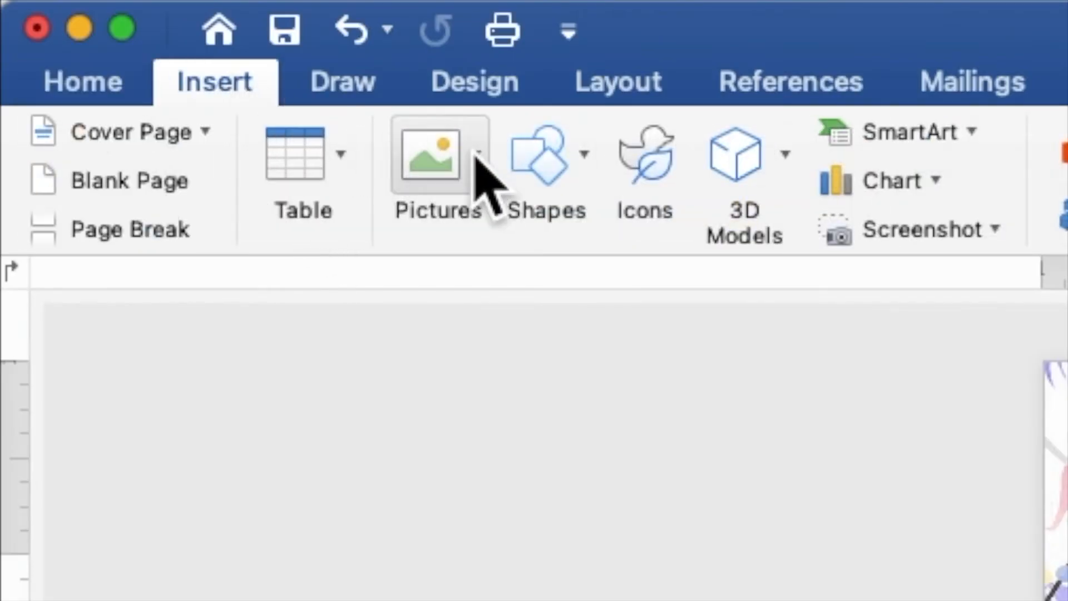
click(537, 160)
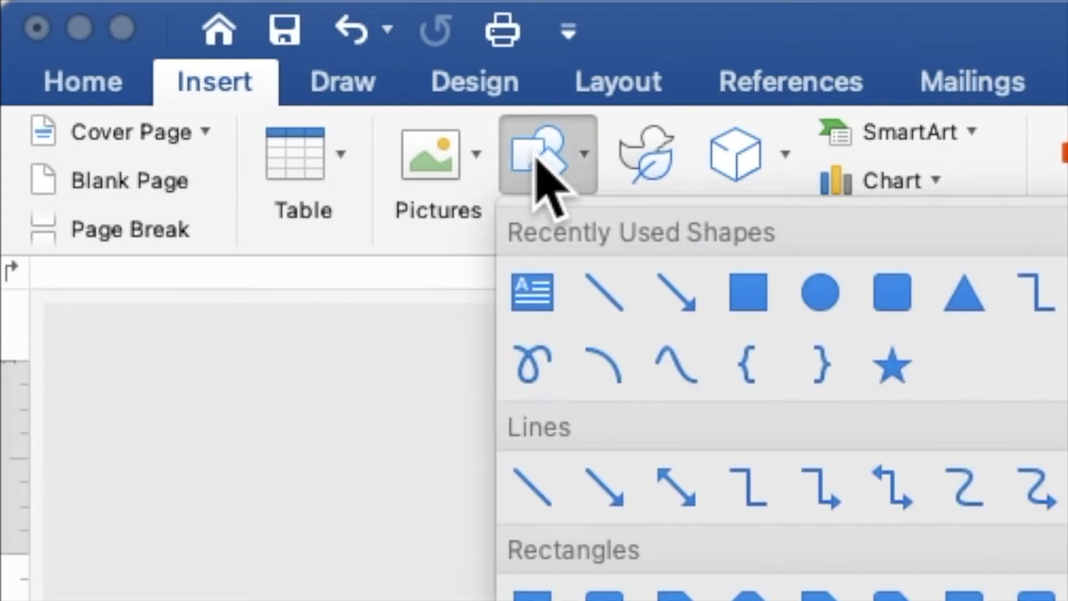
click(745, 292)
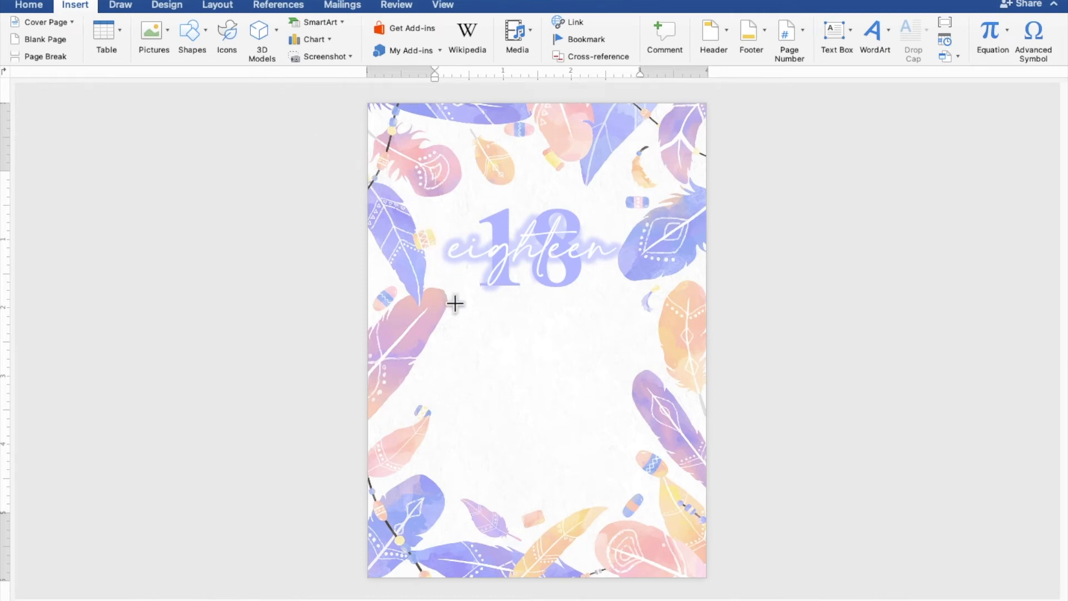
drag(455, 304, 637, 487)
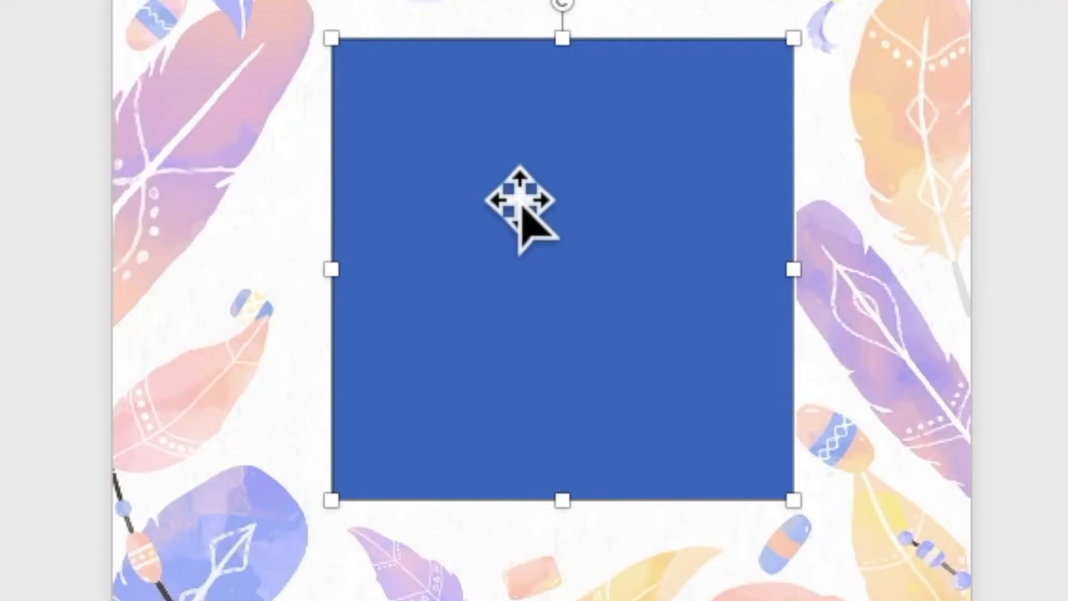
right_click(530, 366)
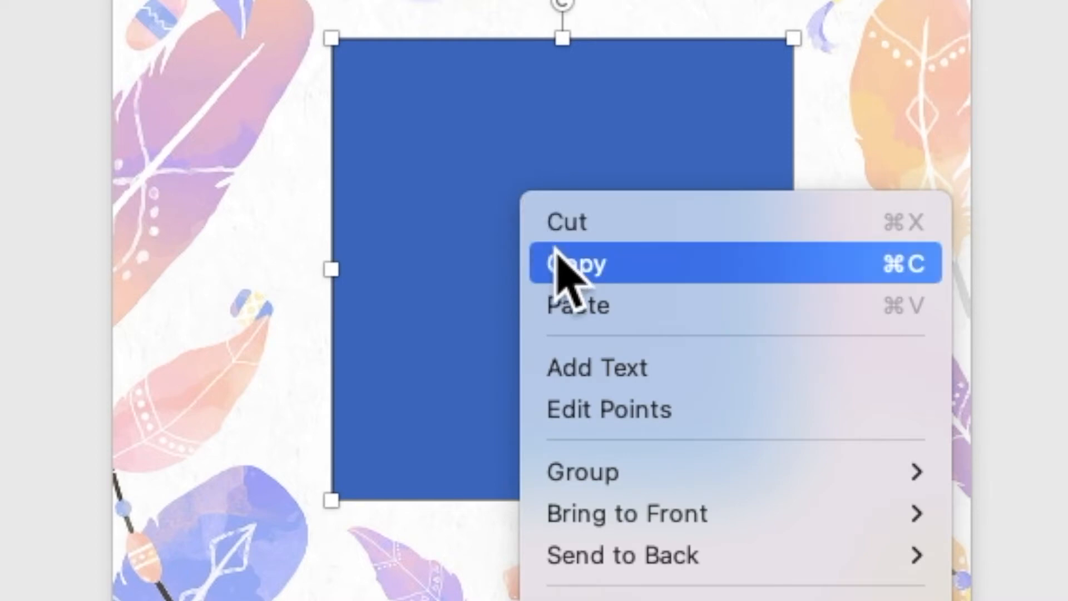
click(607, 375)
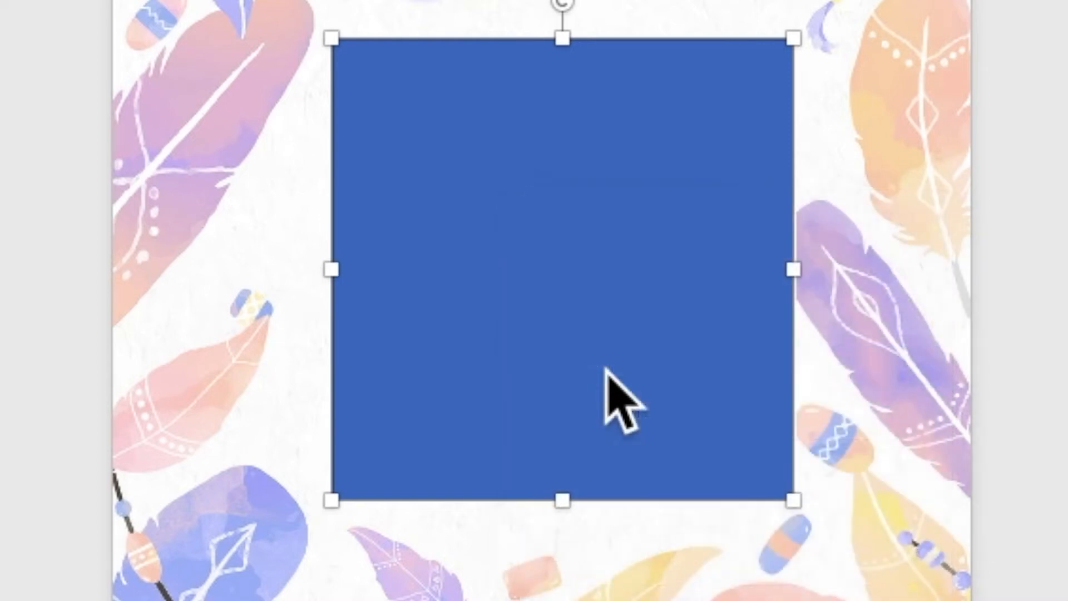
scroll(564, 437, up, 10)
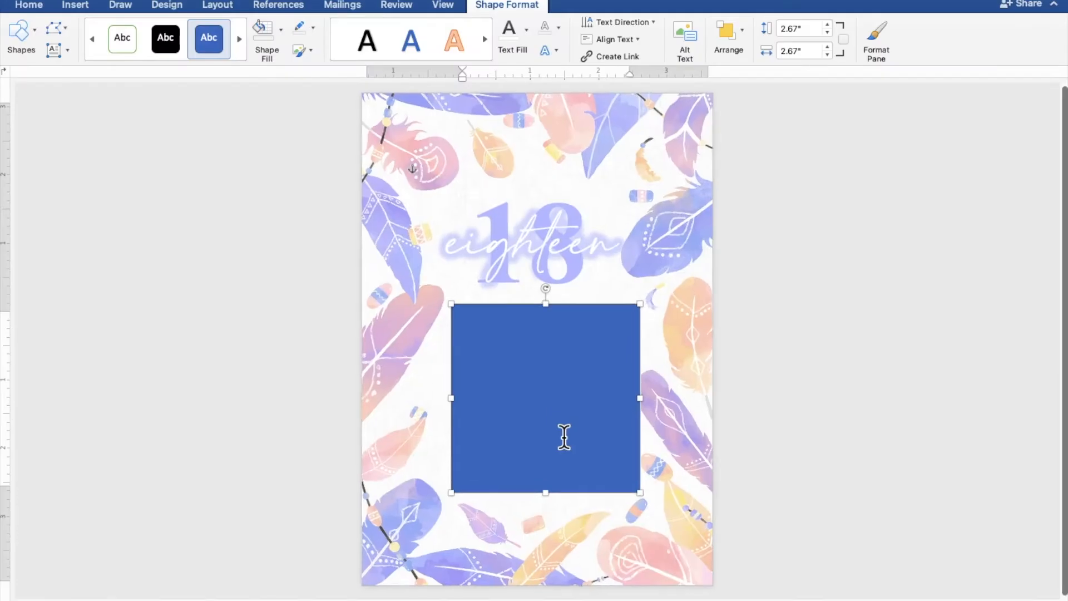
- Type the opening lines 'IN US AS WE CELEBRATE' and 'THE 18TH BIRTHDAY OF' in the square
scroll(564, 437, up, 3)
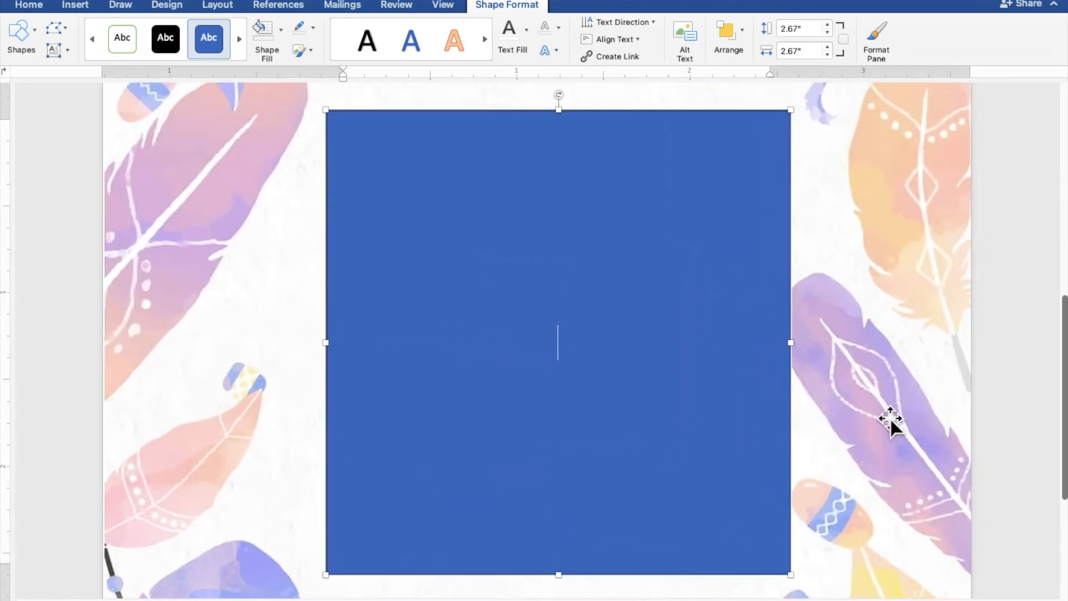
text(IN US)
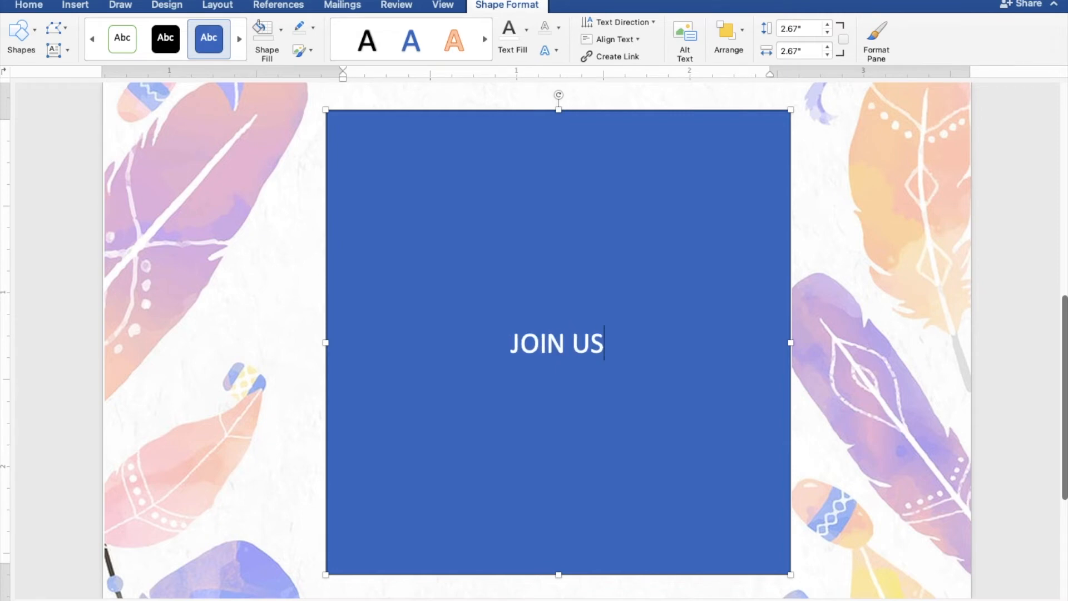
text( AS W)
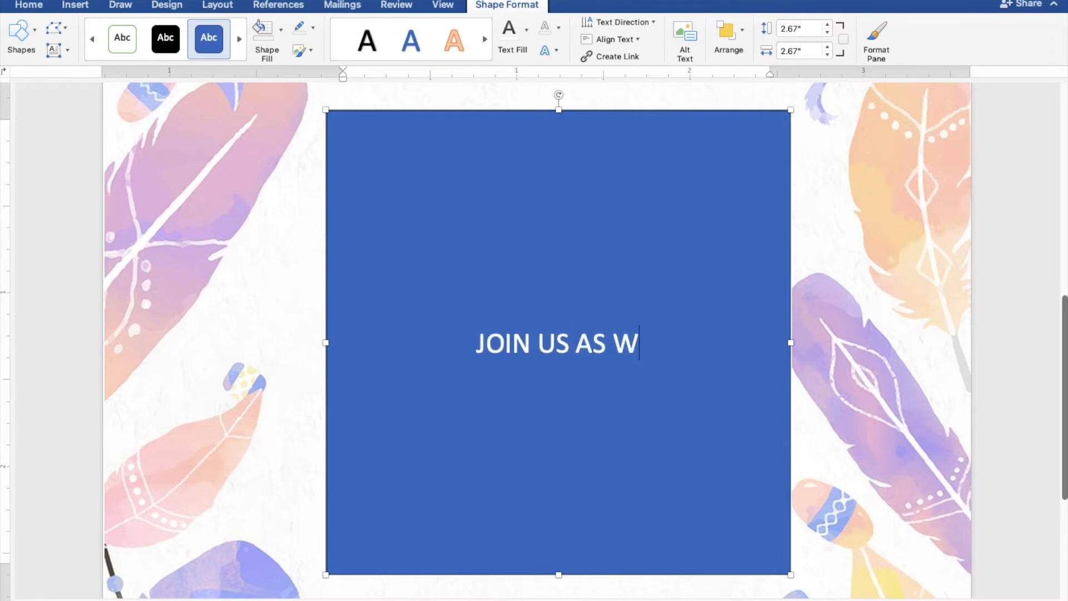
text(E CEL)
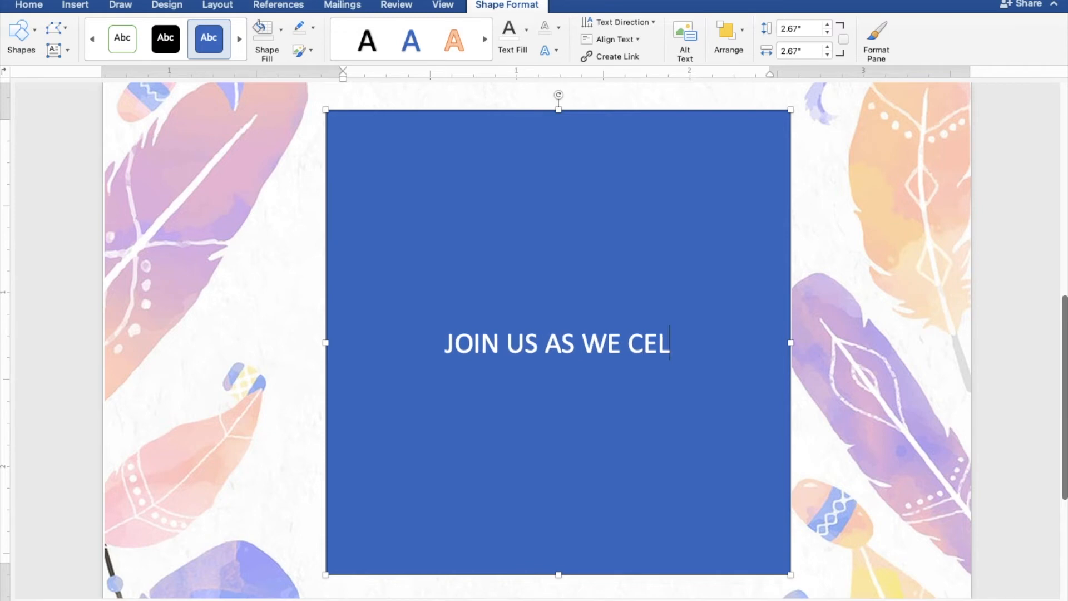
text(EBRATE)
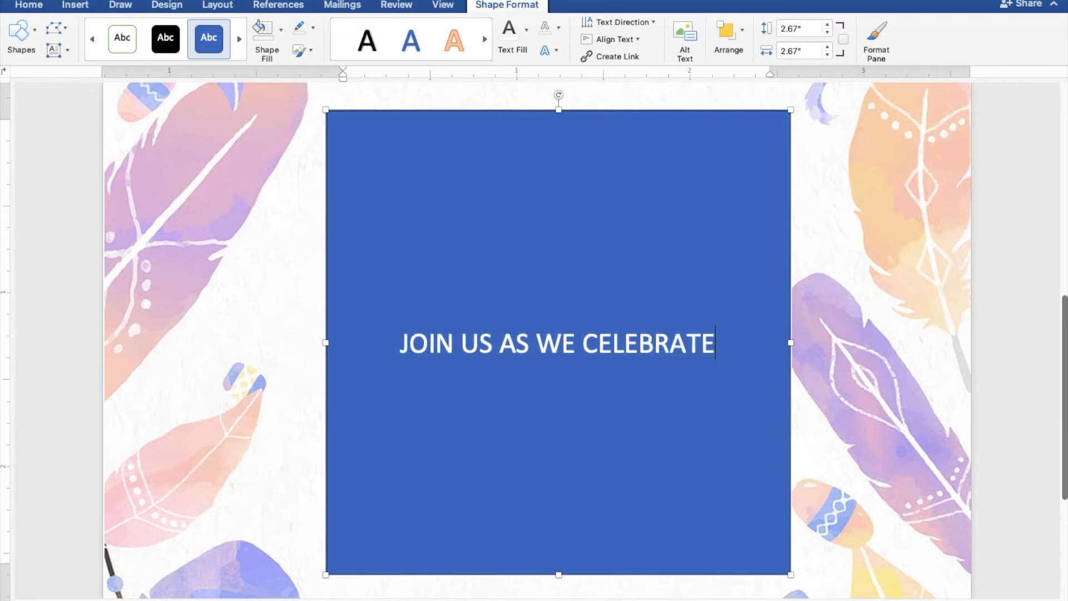
key(Return)
text(THE 18)
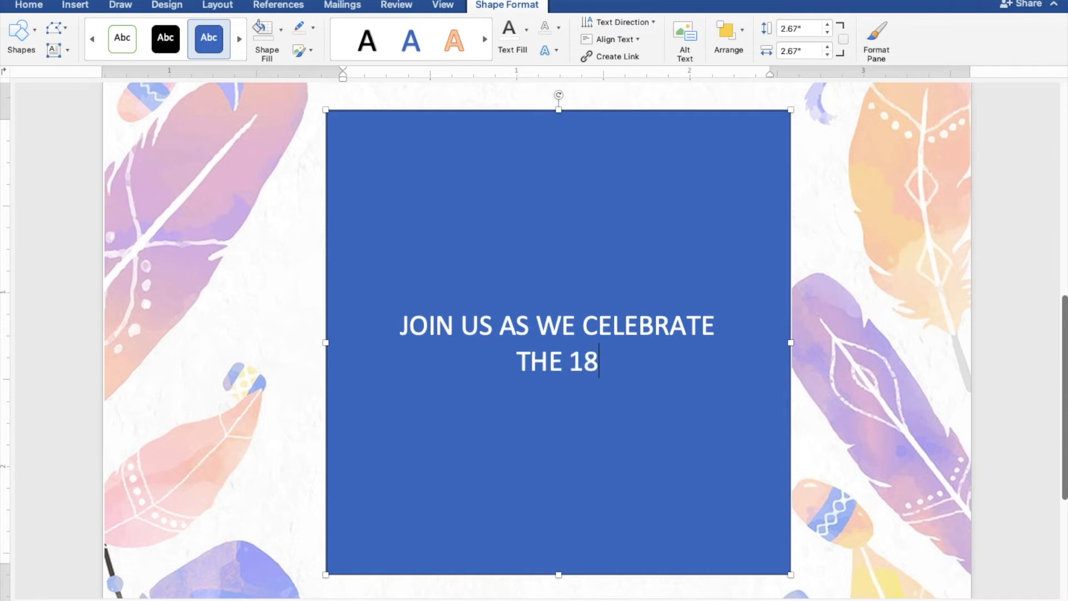
text(TH B)
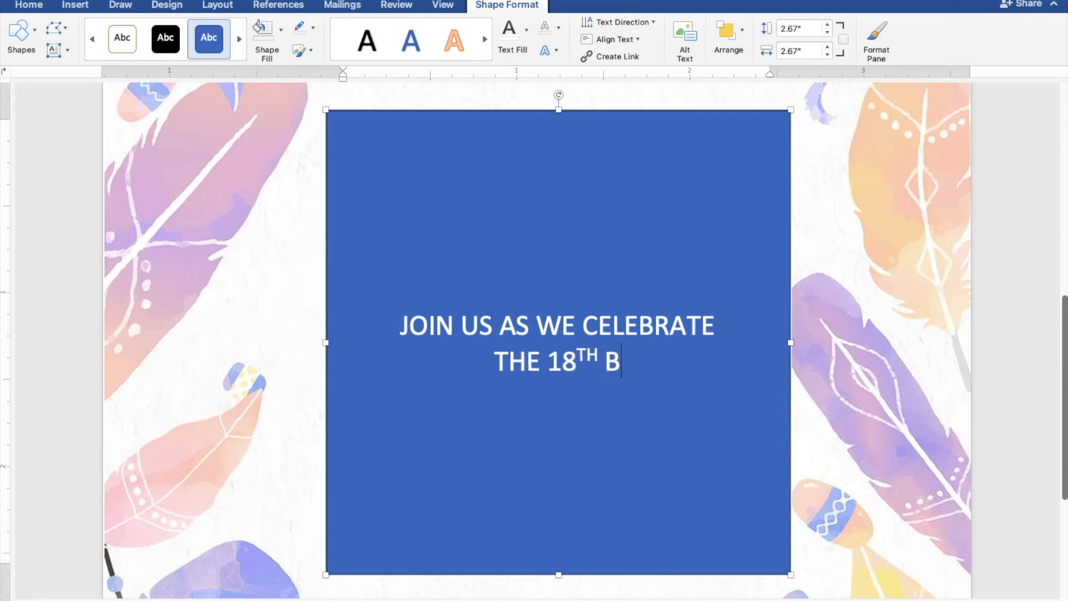
text(IRTHDAY )
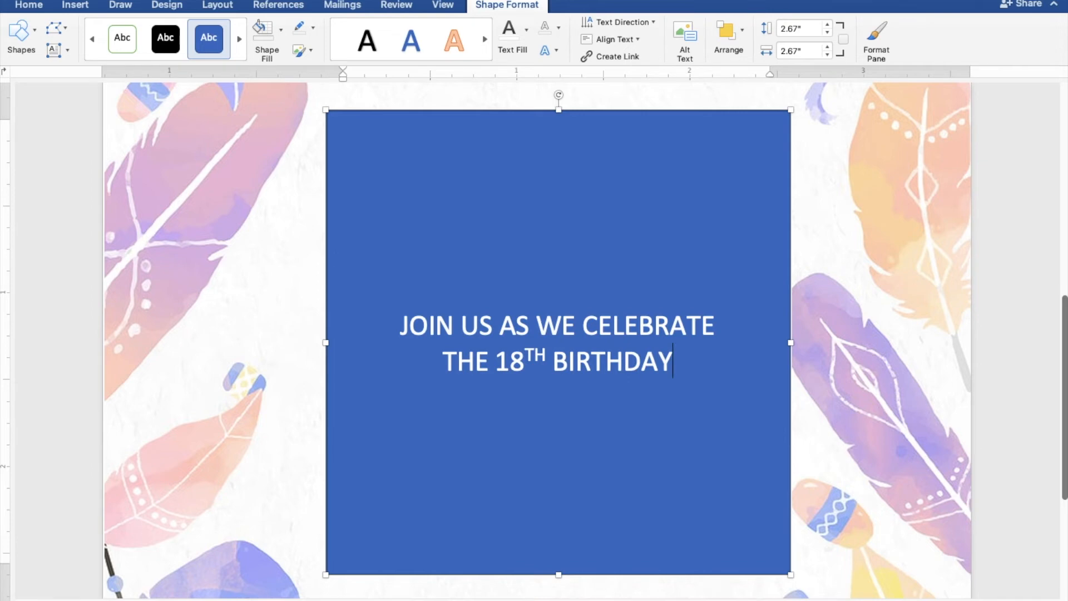
text(OF)
key(Return)
key(Return)
key(Return)
key(Return)
key(Return)
- Add SUNDAY, MARCH 27, 2022, 5:00 PM TO 8:00 PM, and JAPANESE GARDEN, TONDALIGAN BEACH, DAGUPAN CITY
text(SUND)
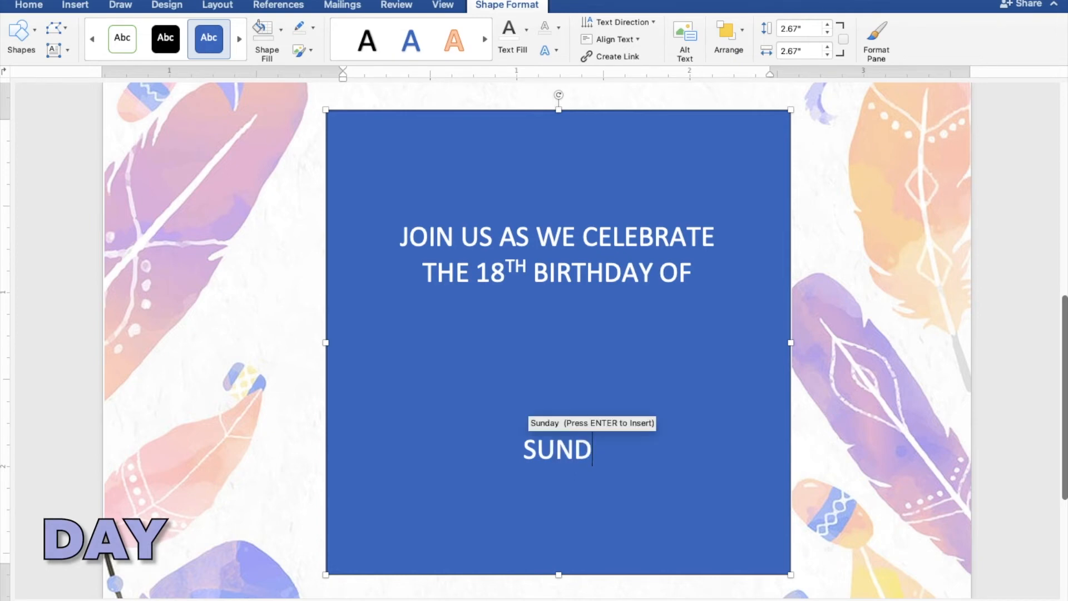
text(AY)
key(Return)
text(MARCH)
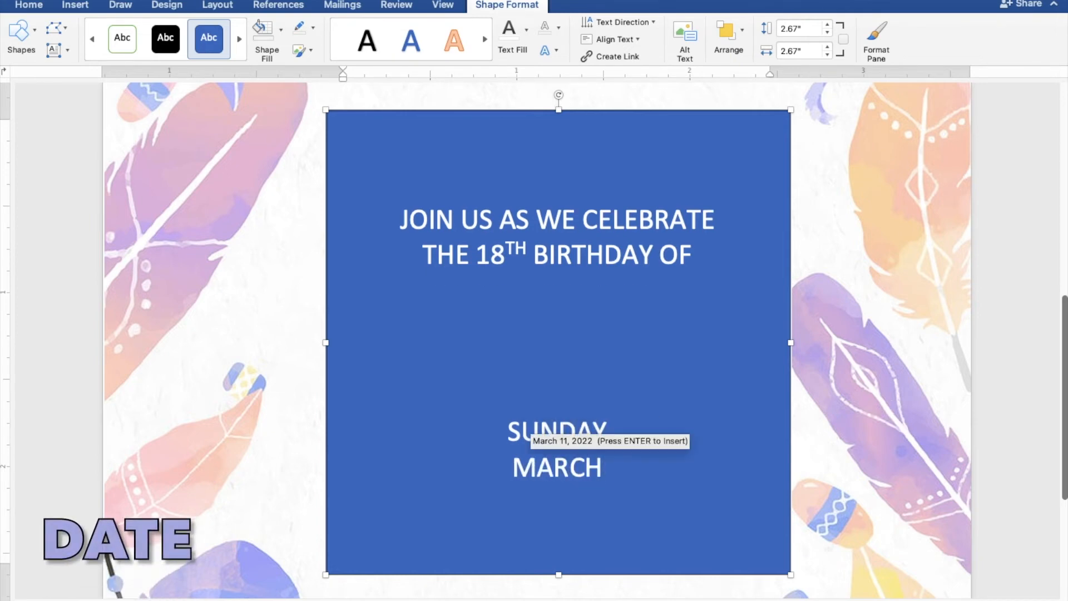
text( 27, 2022)
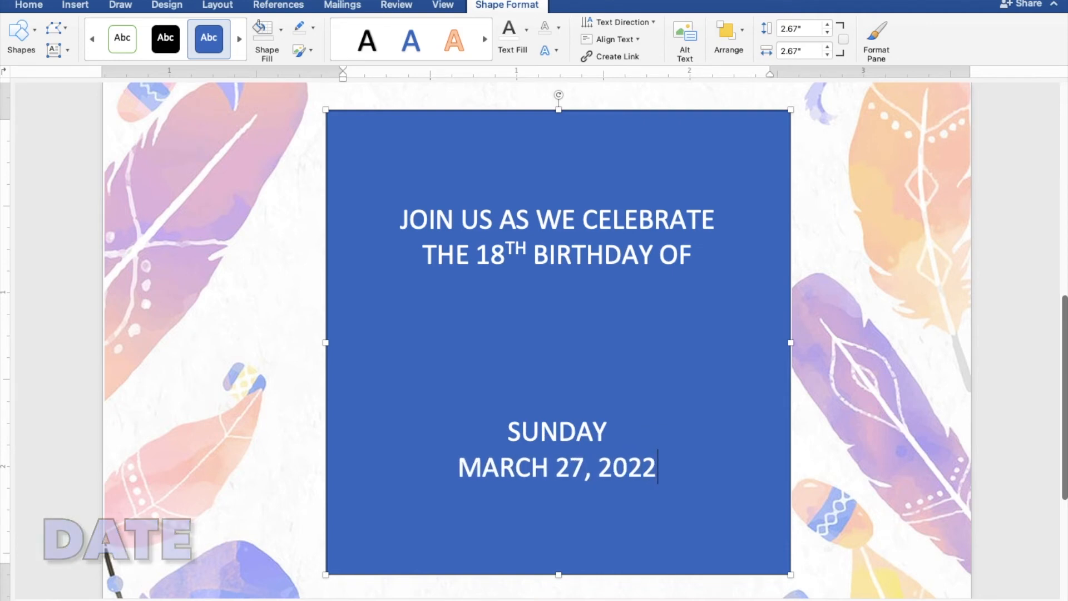
key(Return)
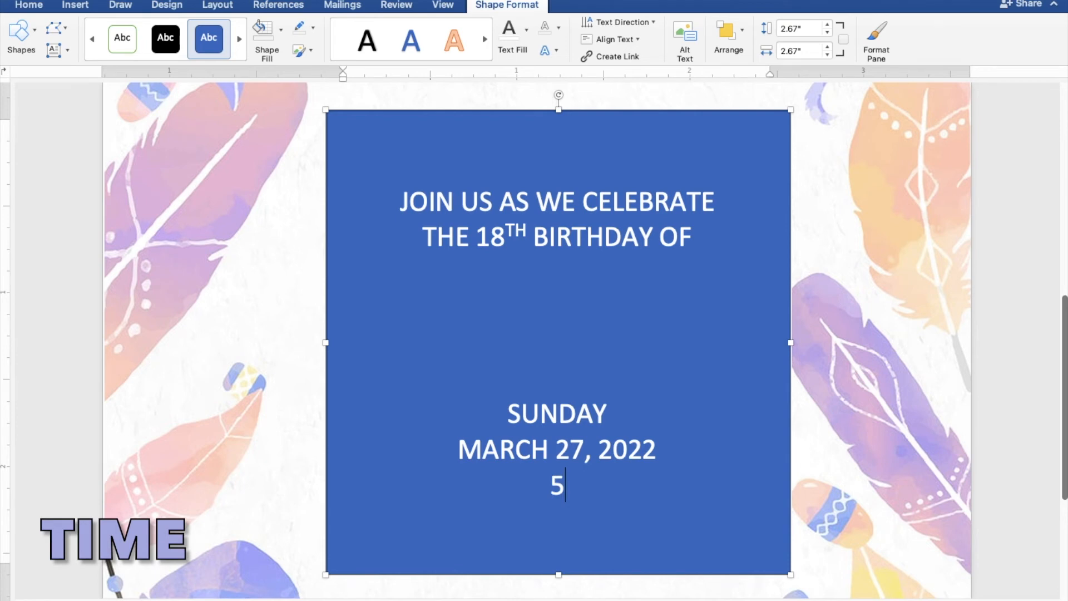
text(5:00 PM TO )
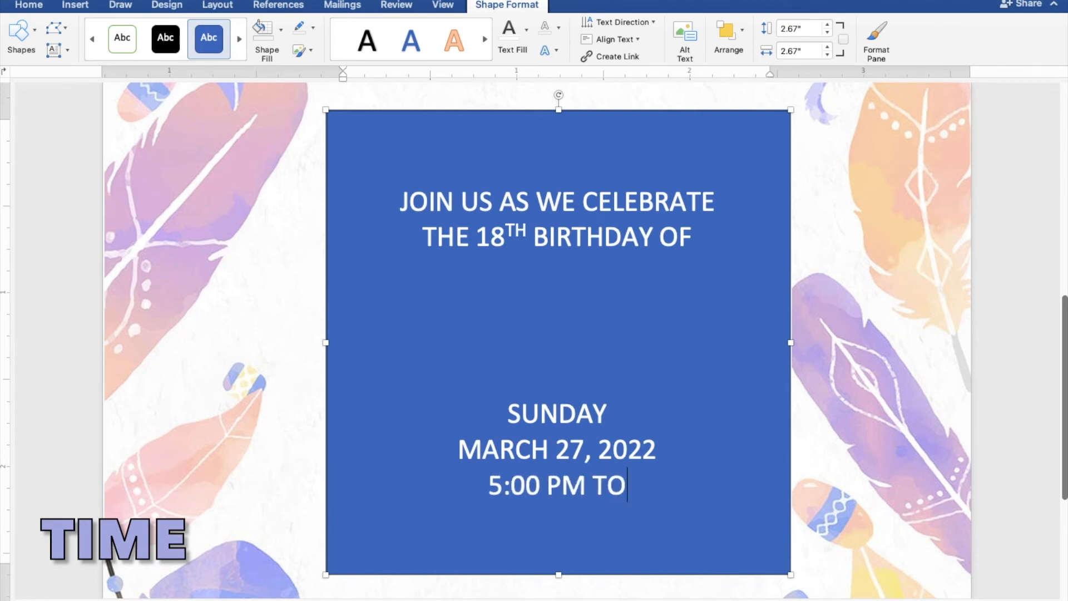
text(8:)
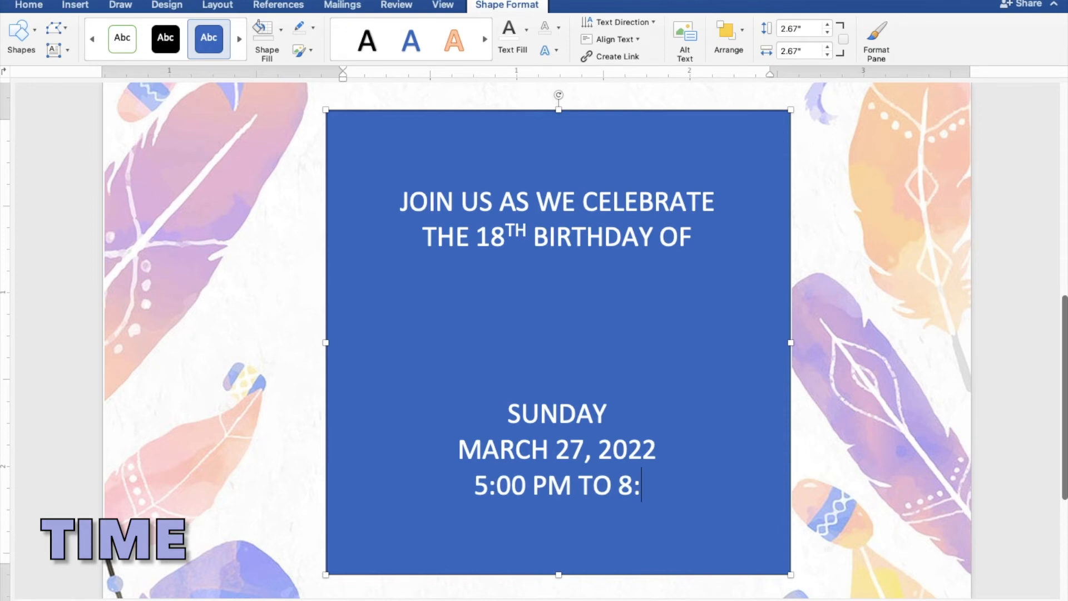
text(00 PM)
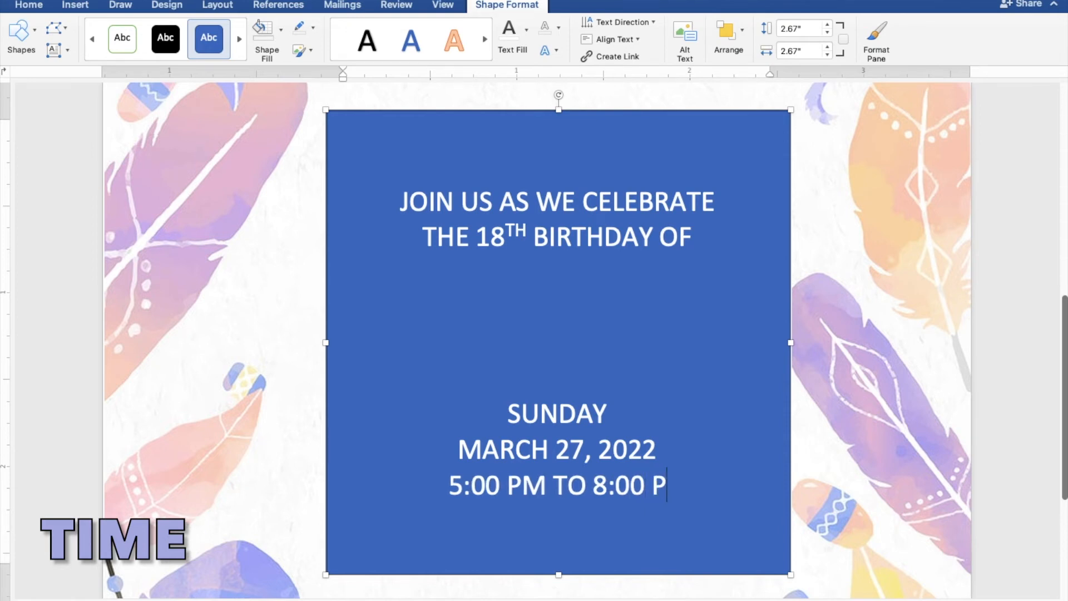
key(Return)
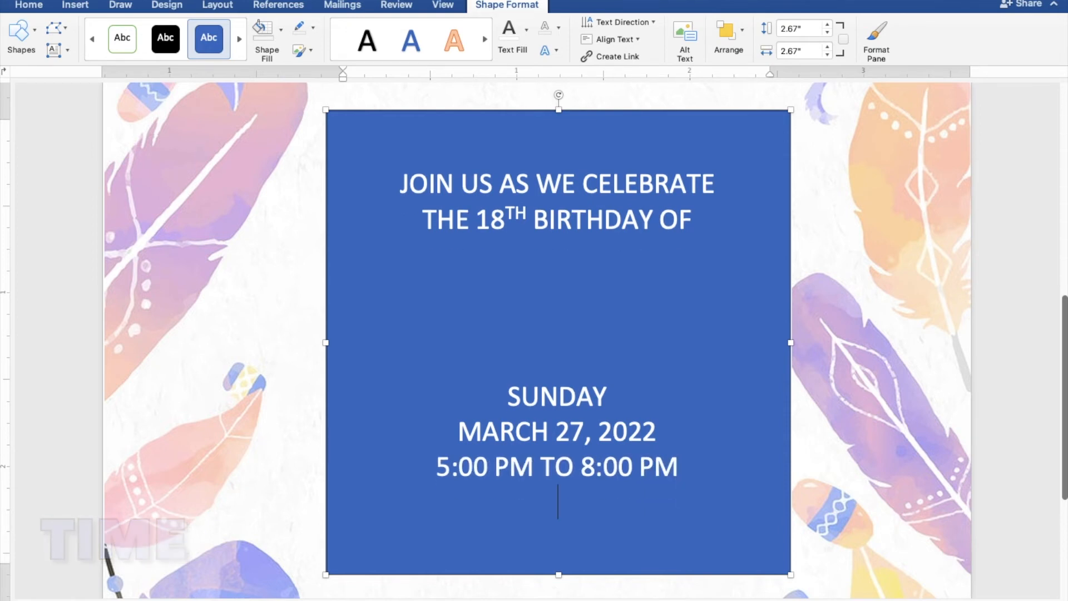
text(JAPA)
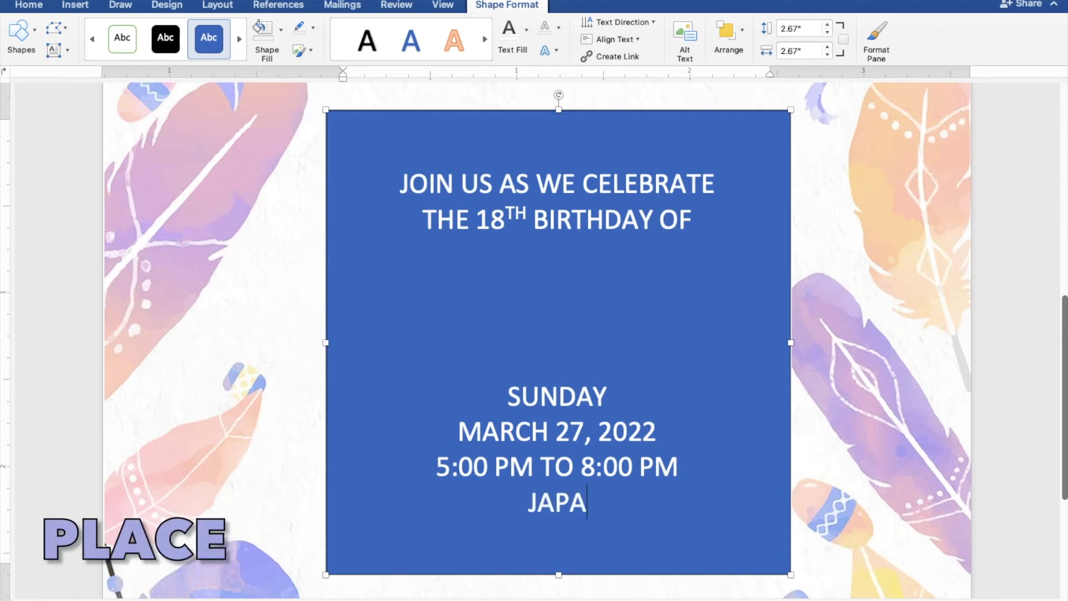
text(NESE GARDEN)
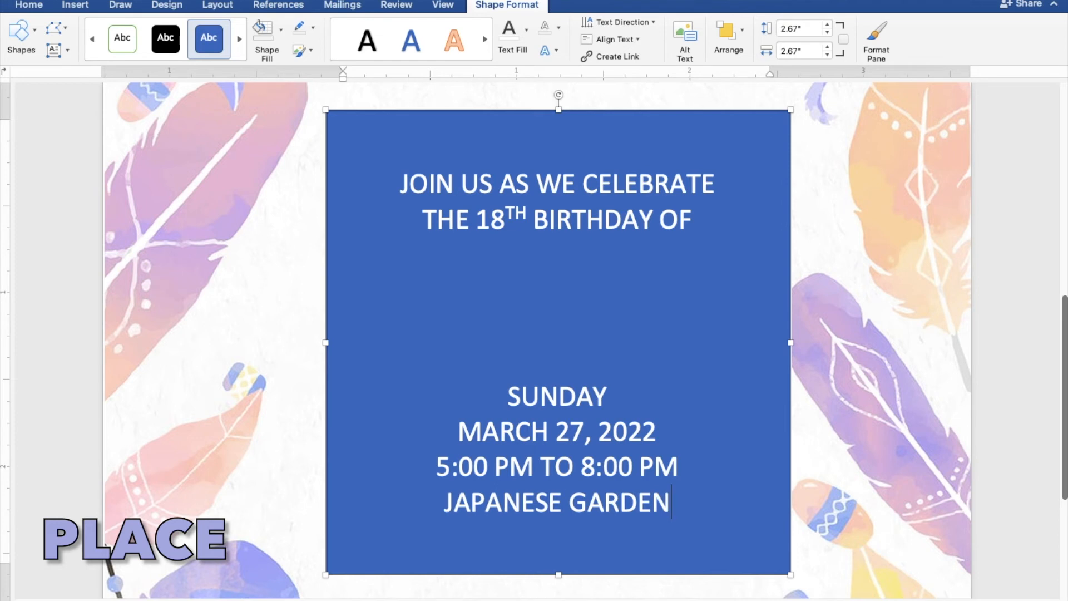
key(Return)
text(TONDALIGAN BE)
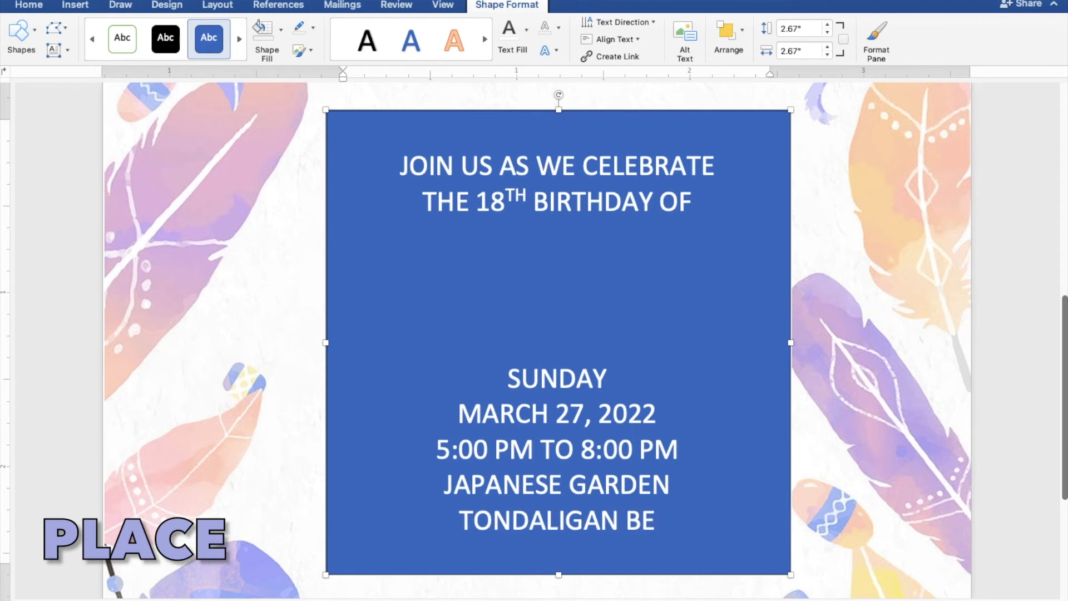
text(ACH)
key(Return)
text(DAGUP)
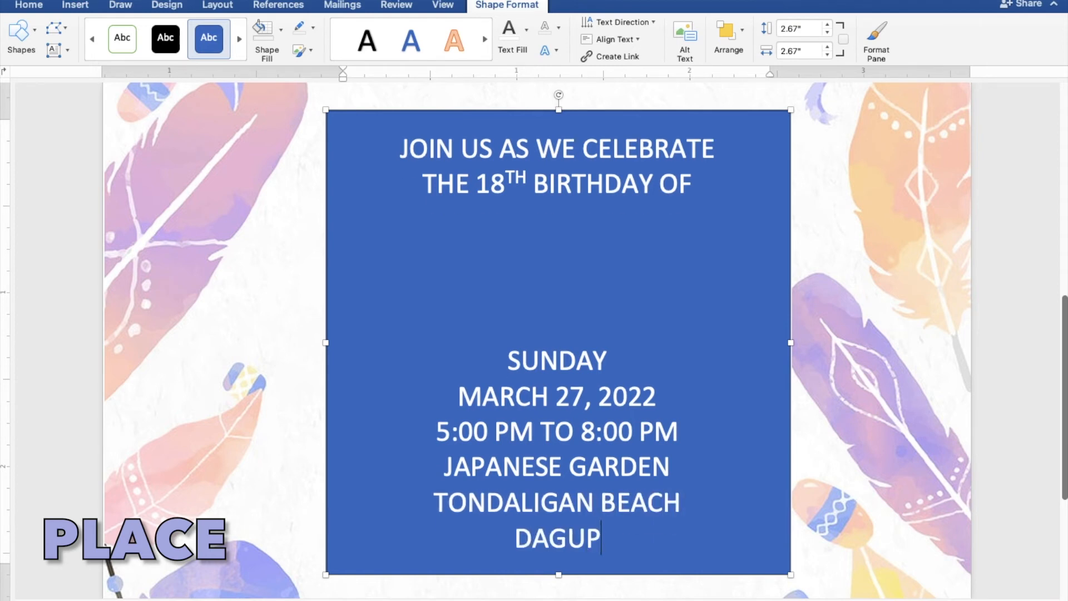
text(AN CITY)
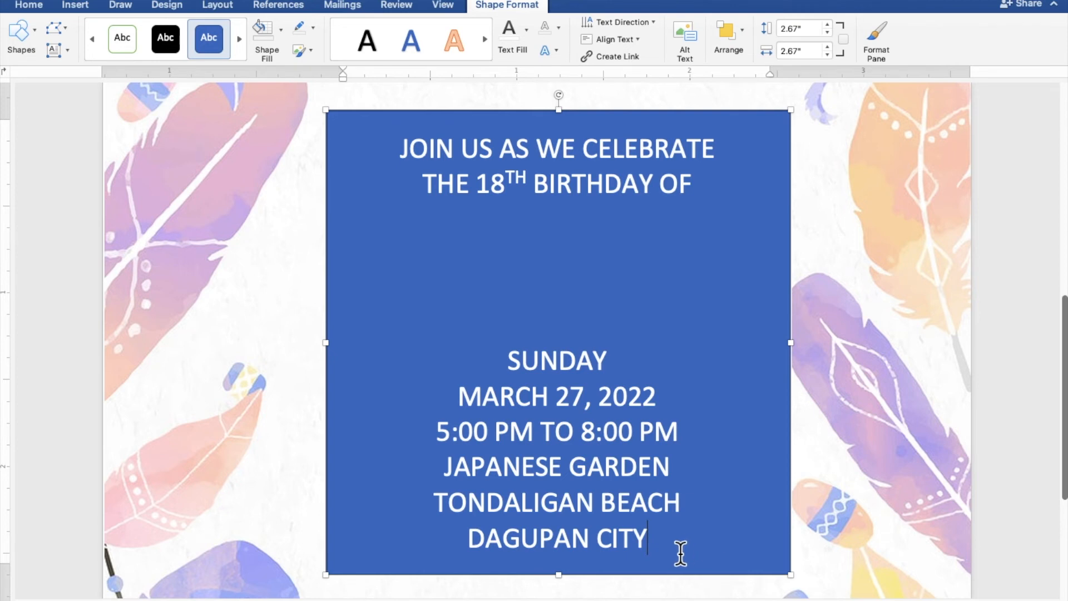
- Remove the square's blue fill and dark outline, and colour its text the recent lavender
drag(659, 542, 372, 156)
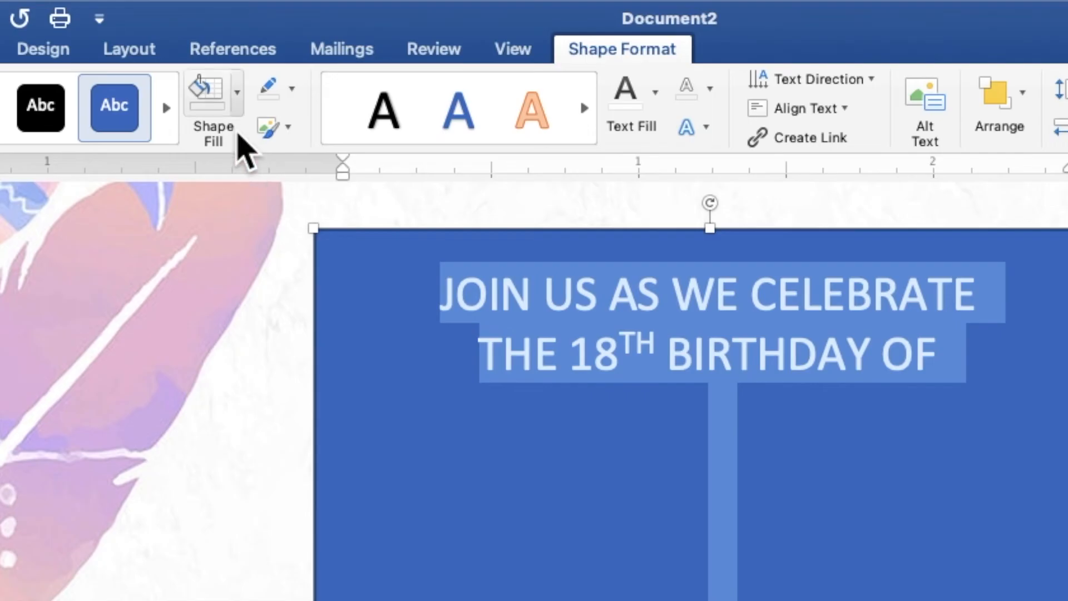
click(238, 105)
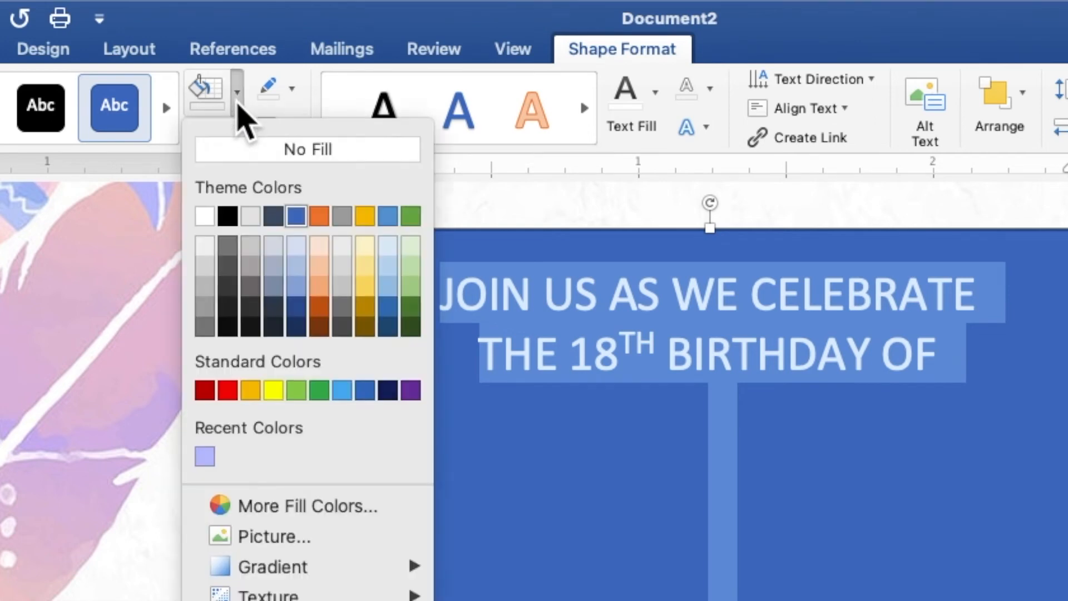
click(243, 149)
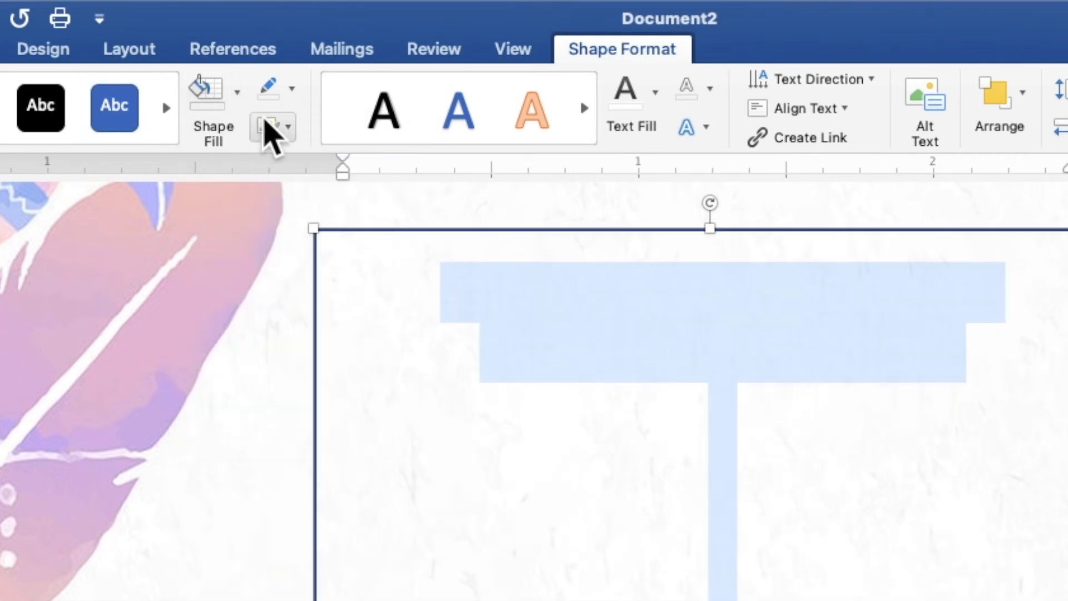
click(291, 92)
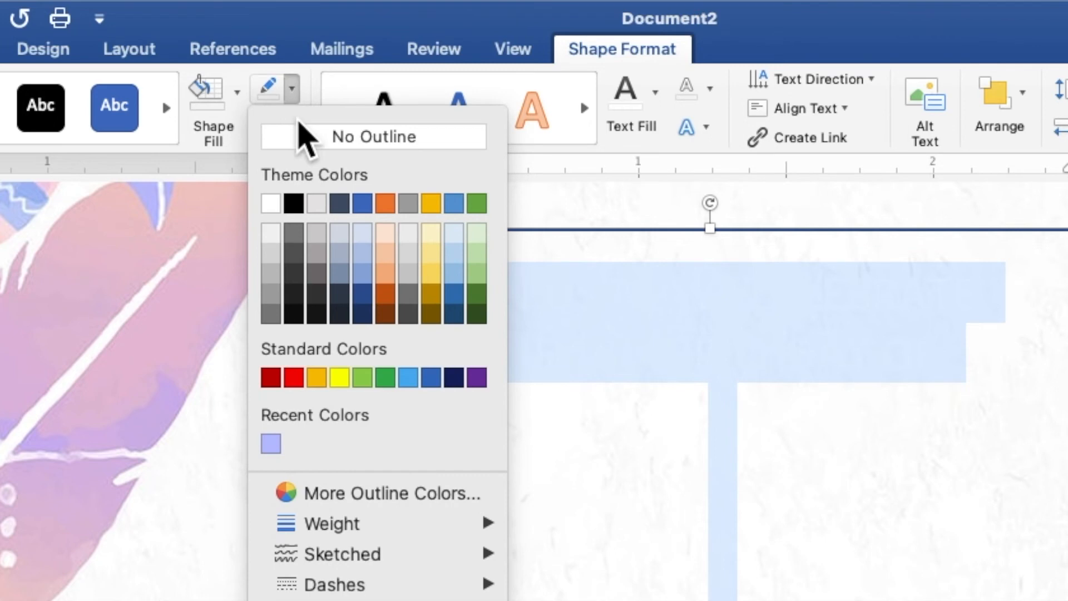
click(304, 136)
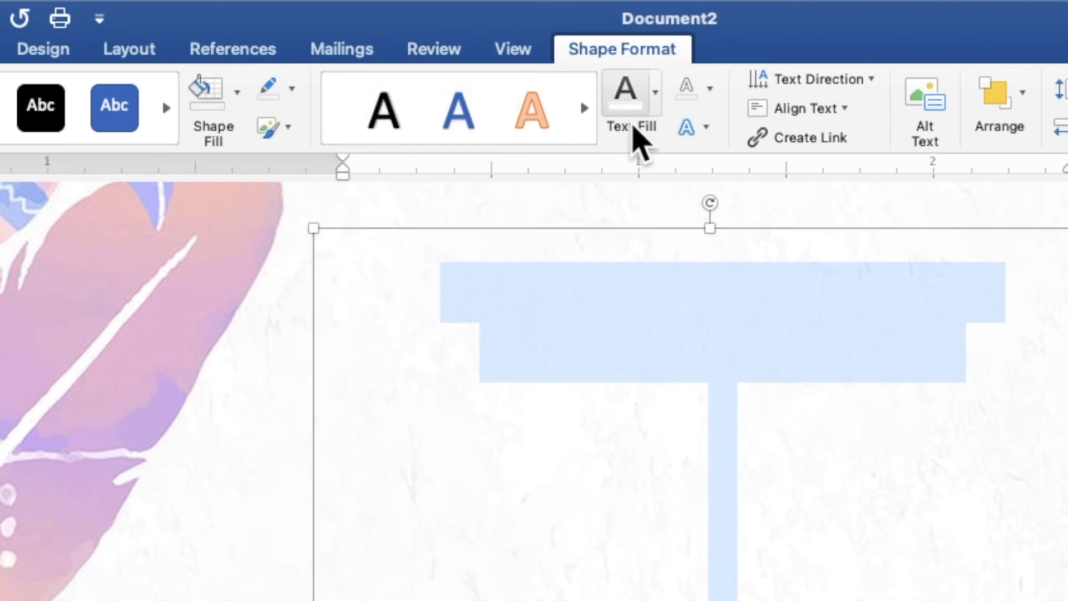
click(656, 110)
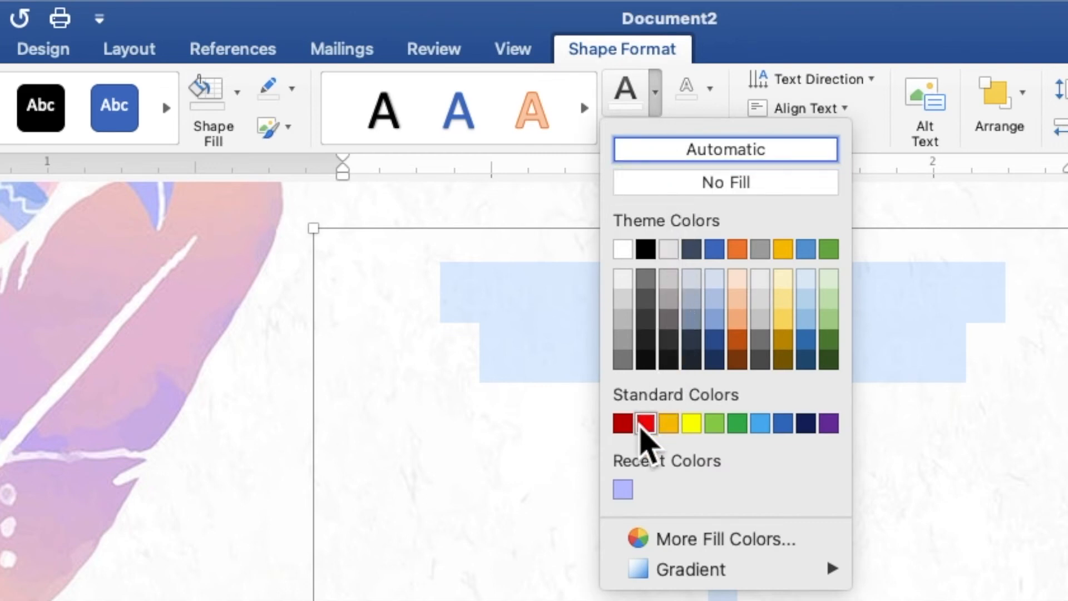
click(623, 490)
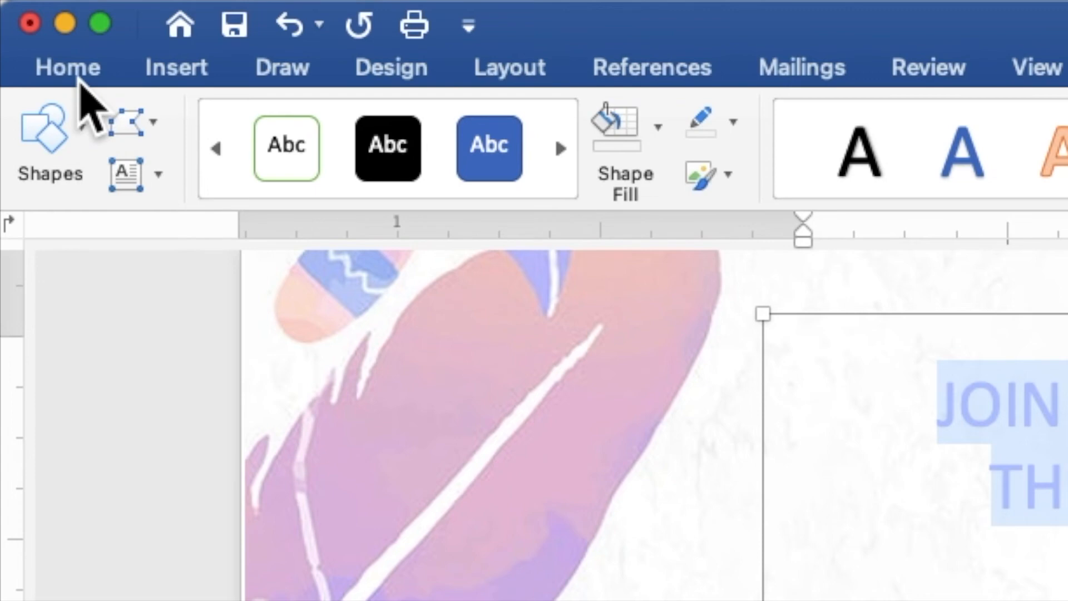
- Change the event-details wording to Times New Roman at 10 pt
click(78, 81)
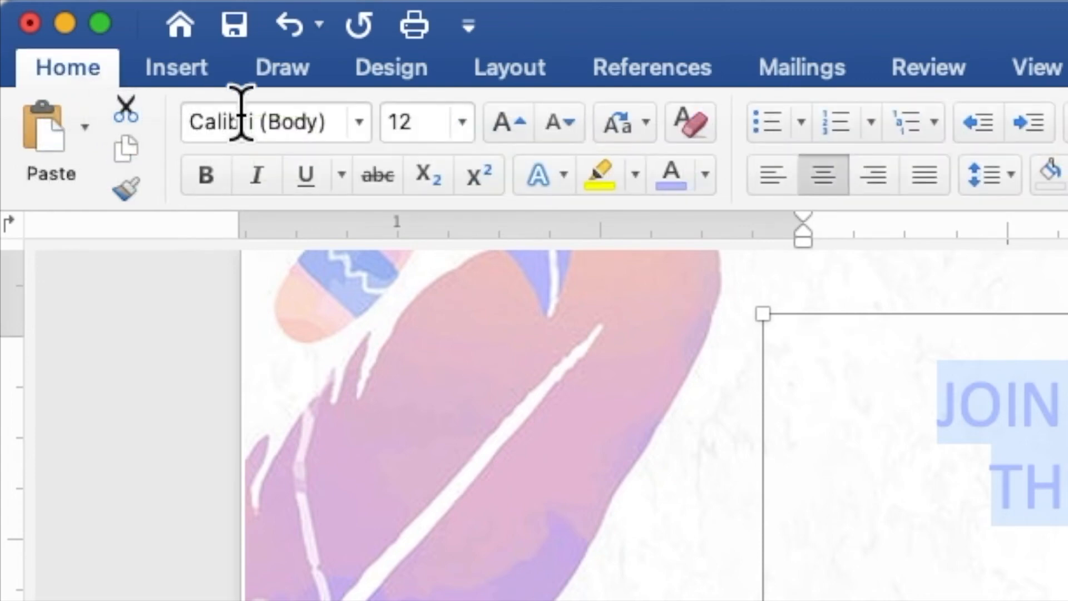
click(359, 122)
mouse_move(364, 194)
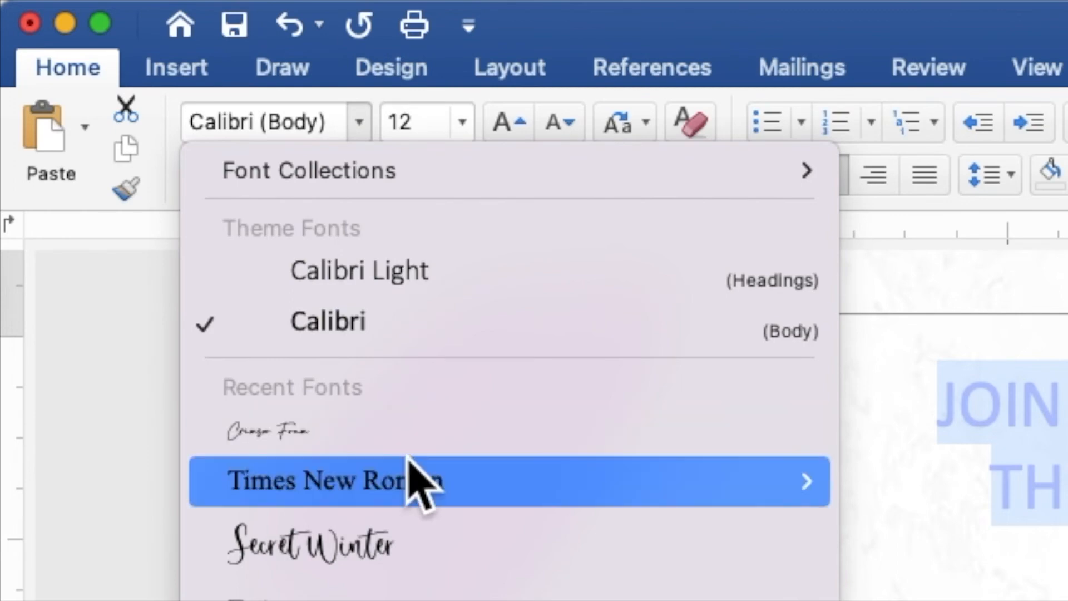
click(408, 483)
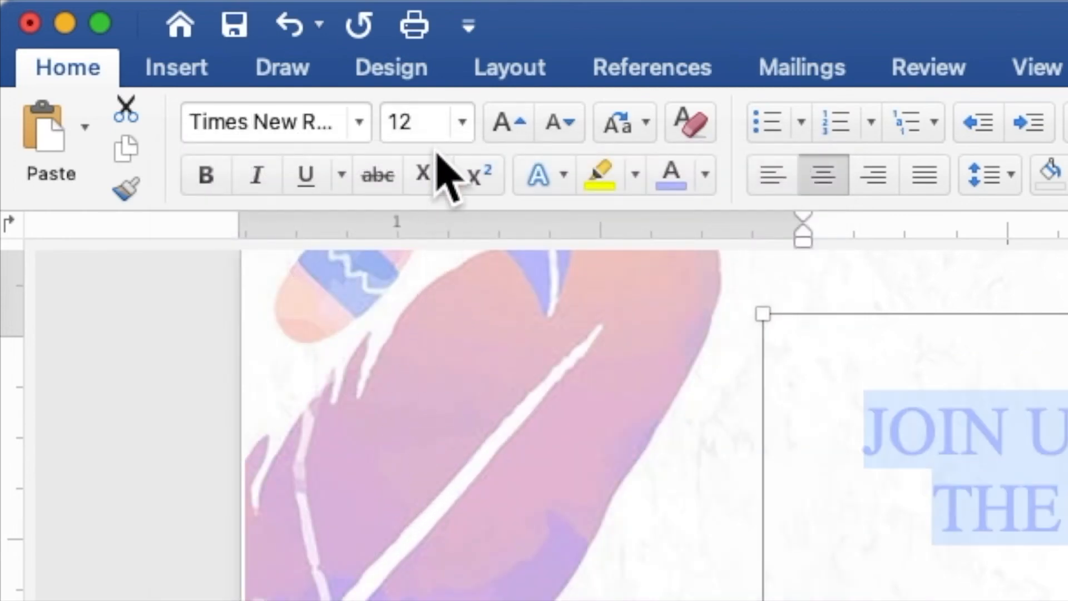
click(405, 126)
drag(406, 125, 382, 121)
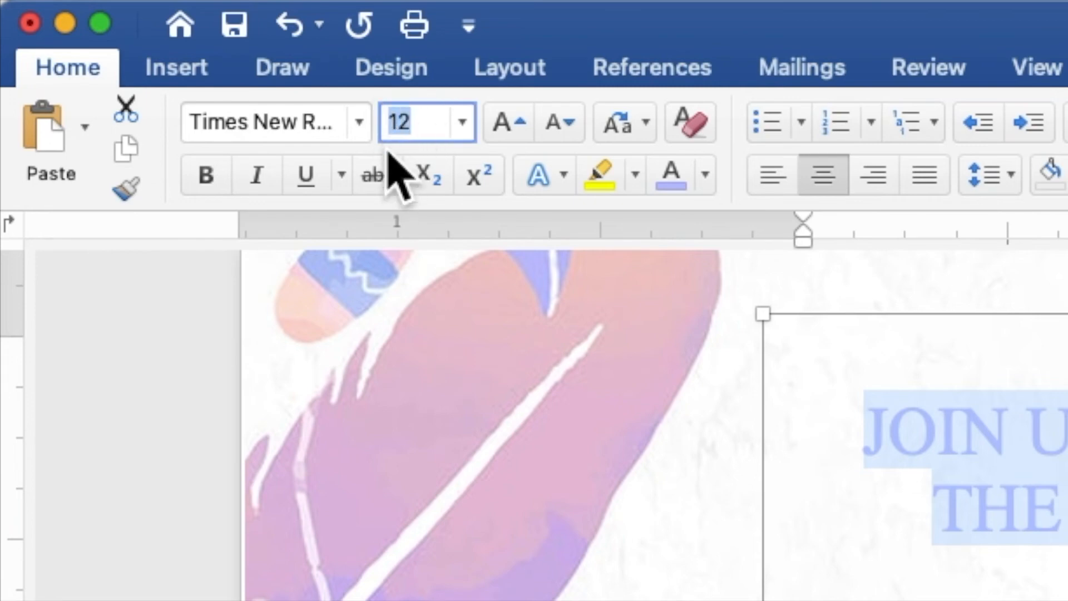
text(1)
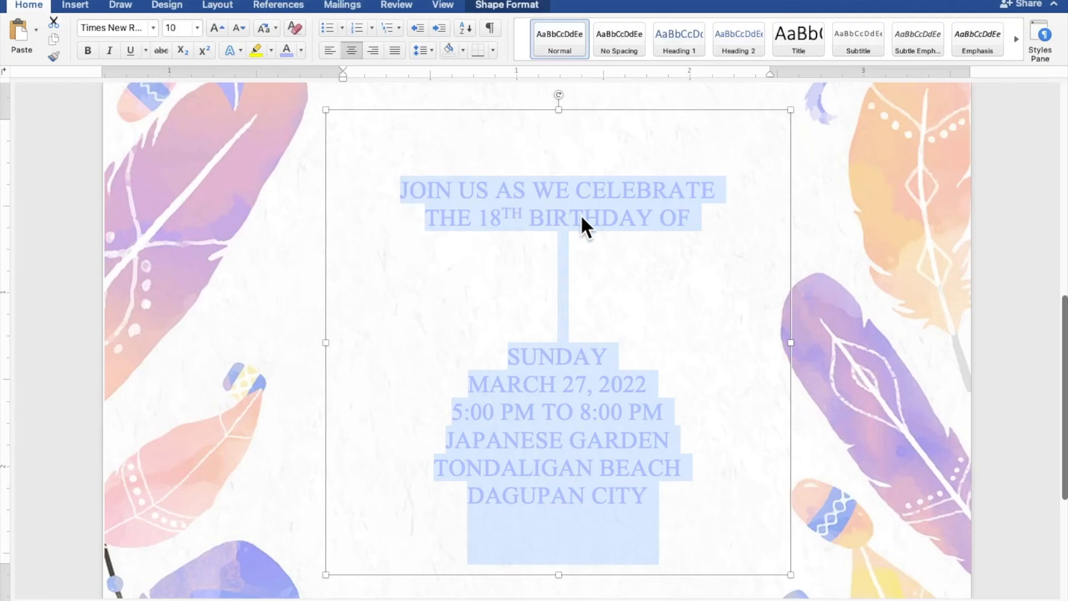
- Add a blank line on the empty middle line between BIRTHDAY OF and SUNDAY
scroll(580, 215, down, 5)
scroll(580, 215, down, 5)
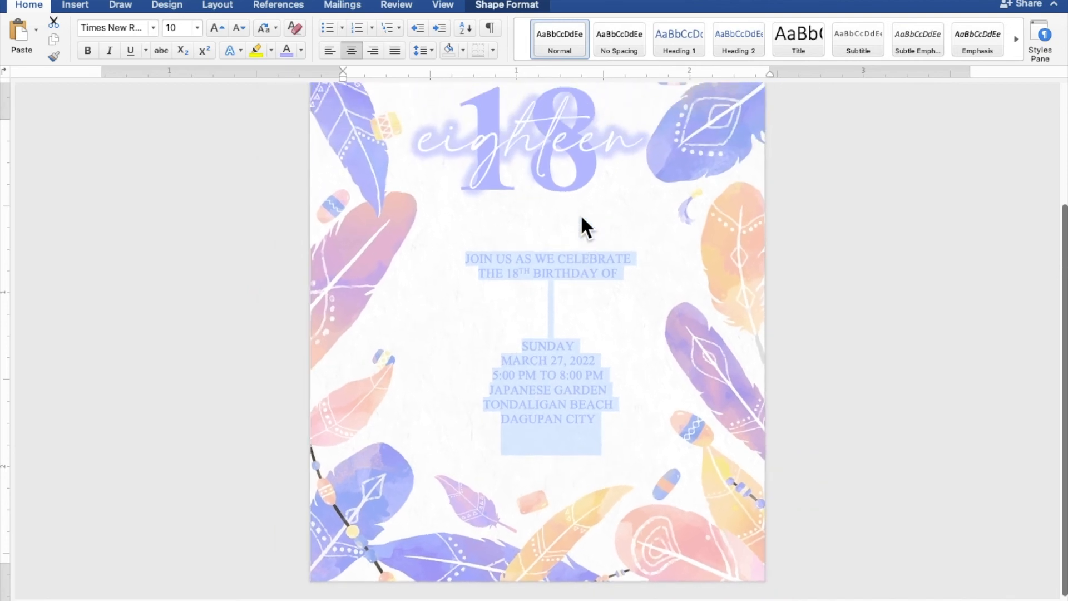
scroll(580, 215, down, 5)
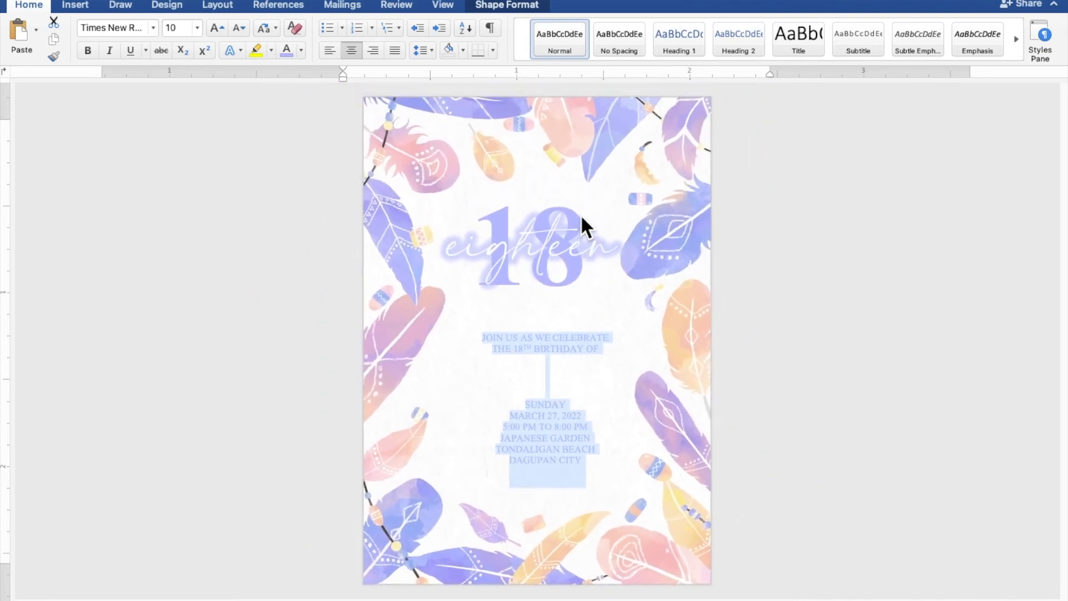
click(567, 367)
key(Return)
key(Return)
key(Return)
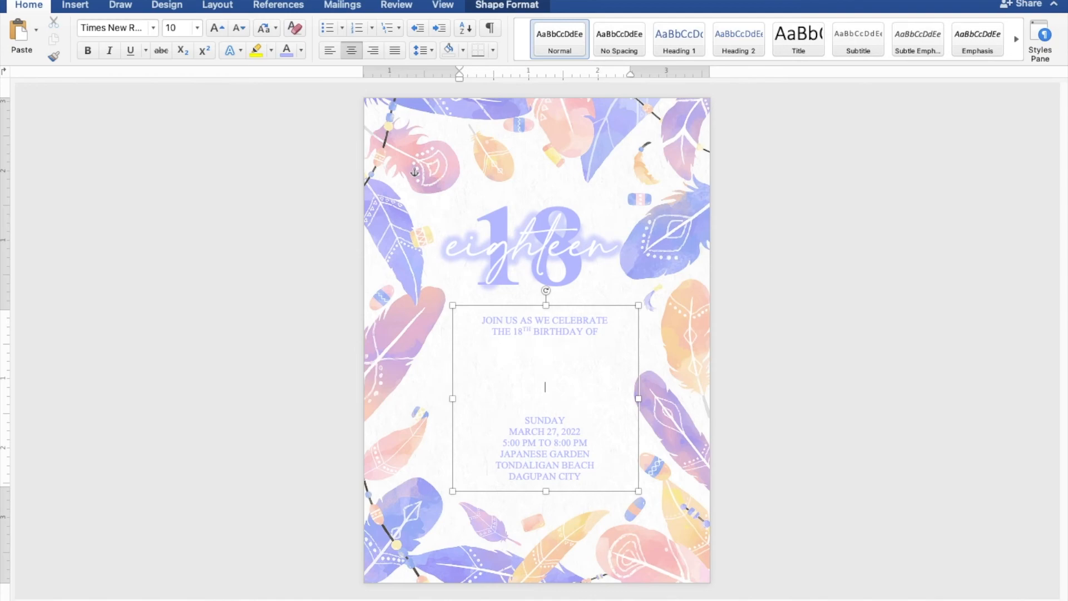
- Duplicate the glowing 'eighteen' title, move the copy into the text gap, and resize it to 60 pt
click(536, 245)
right_click(545, 222)
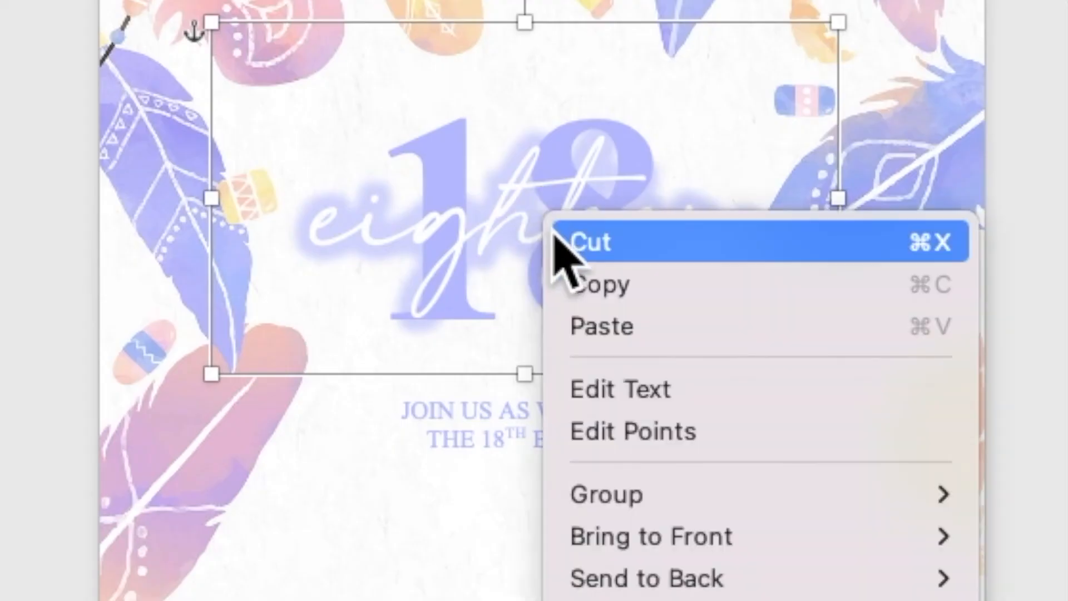
click(582, 281)
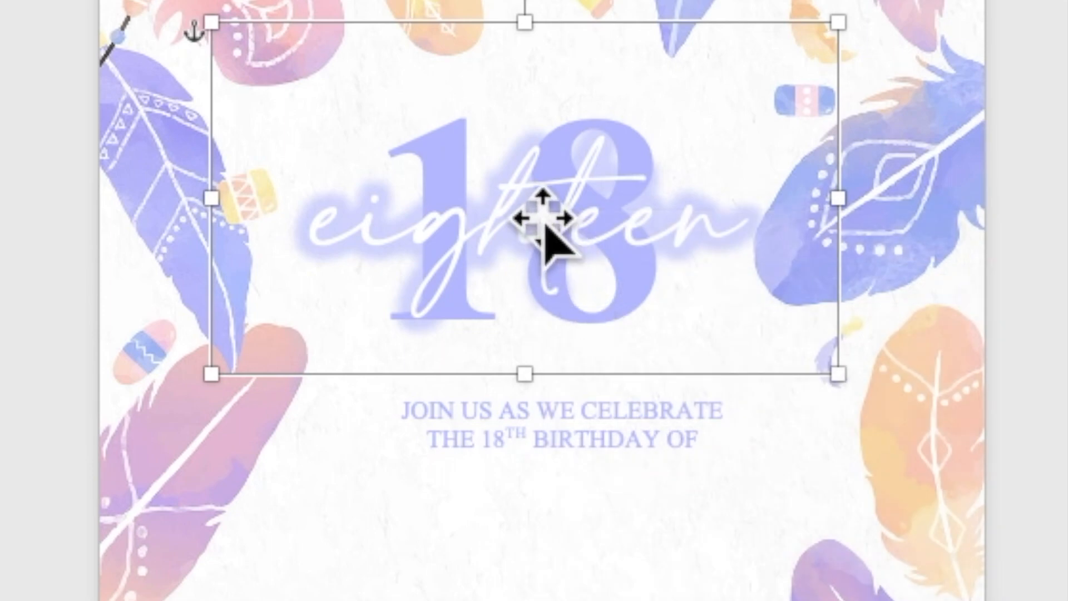
right_click(545, 226)
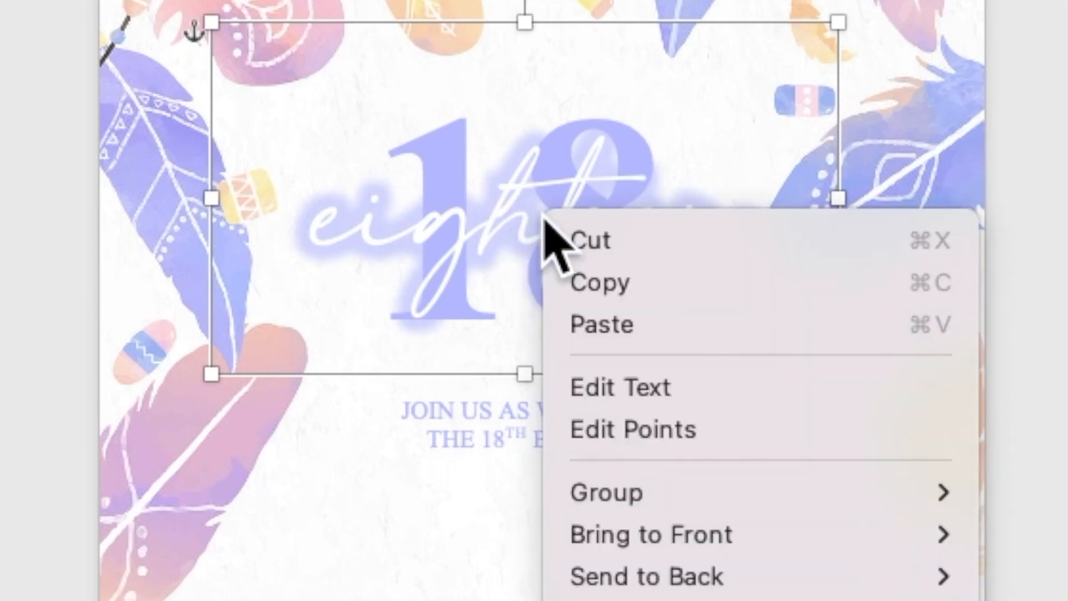
click(591, 324)
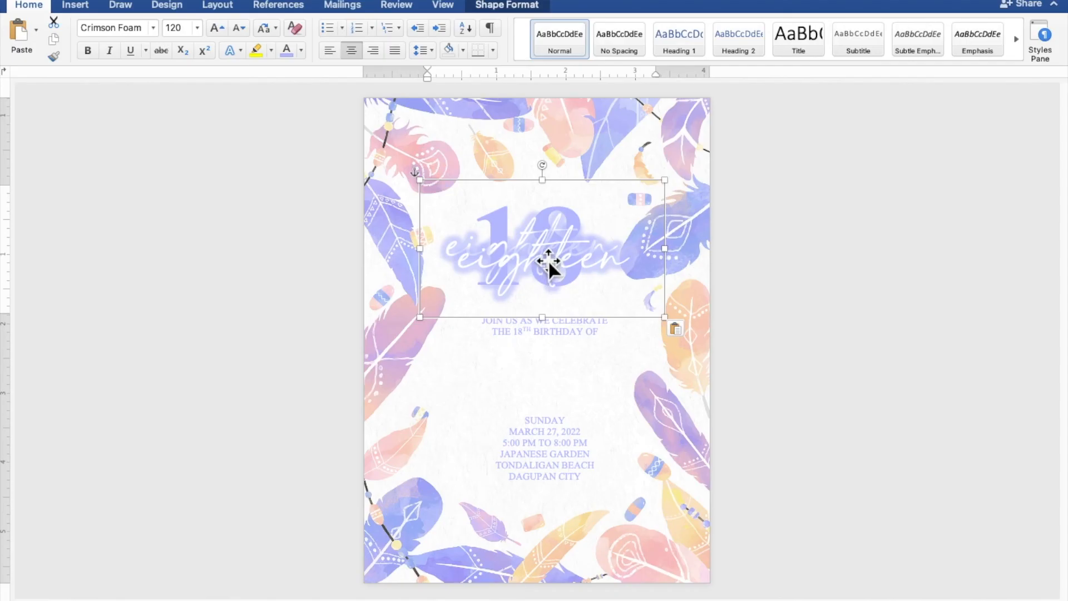
drag(548, 259, 539, 383)
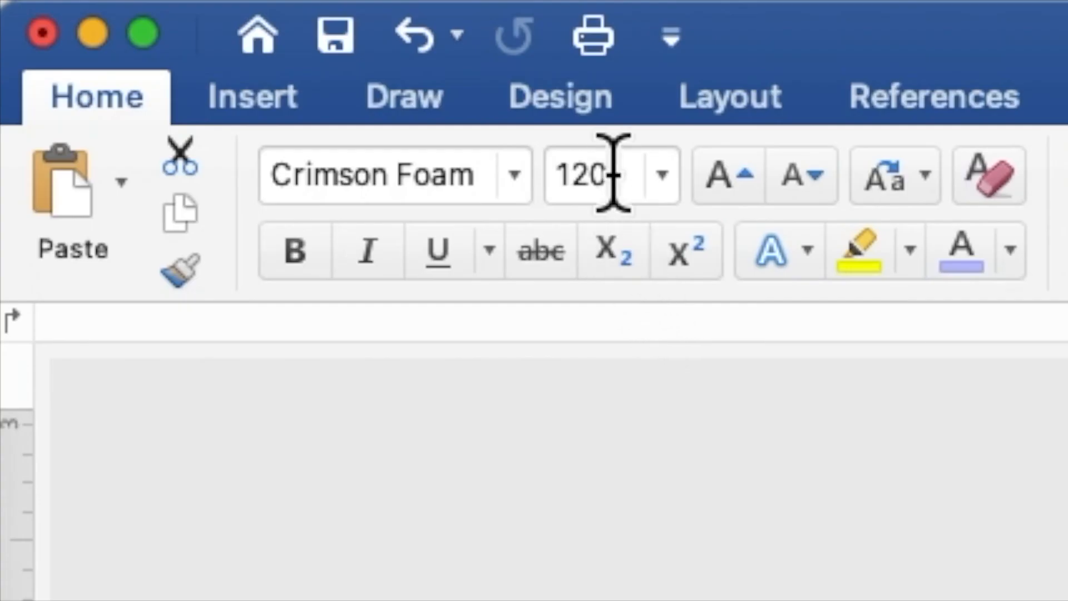
drag(182, 26, 160, 28)
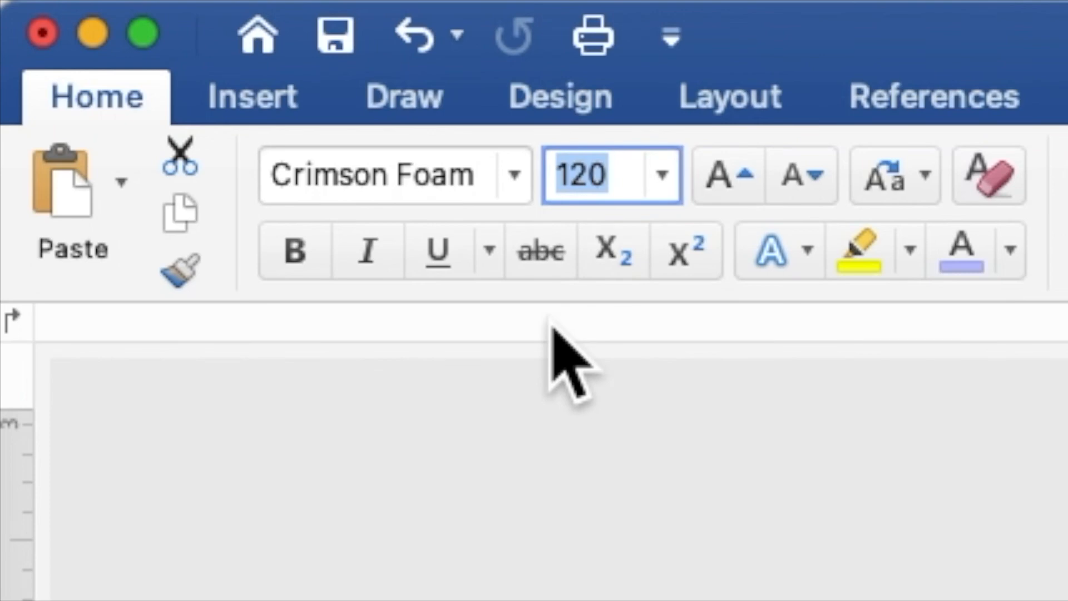
text(60)
key(Return)
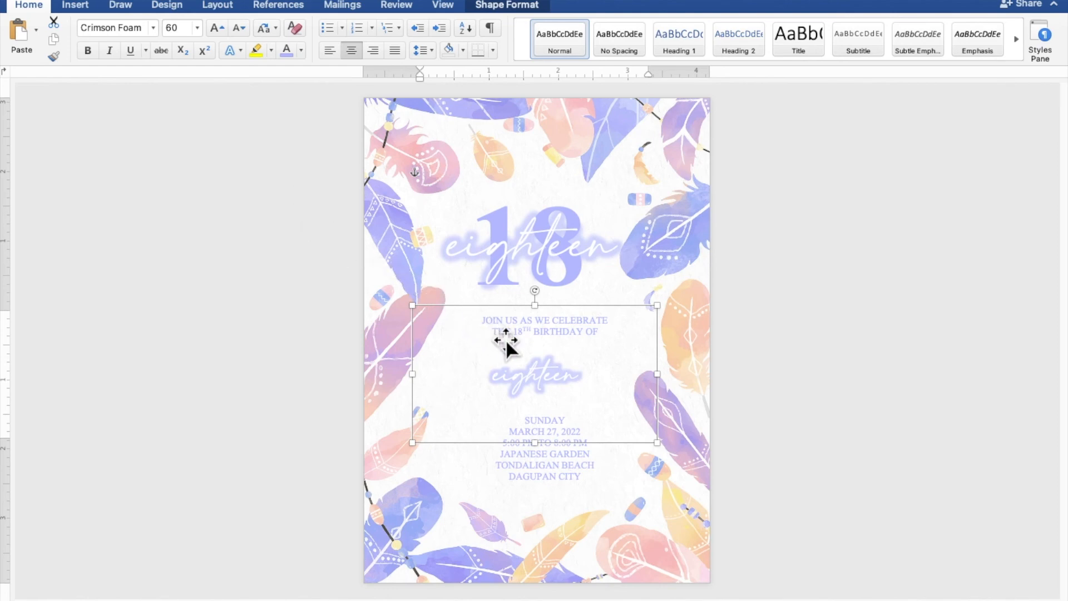
- Replace 'eighteen' in the copied script with the celebrant's full name
drag(592, 375, 482, 374)
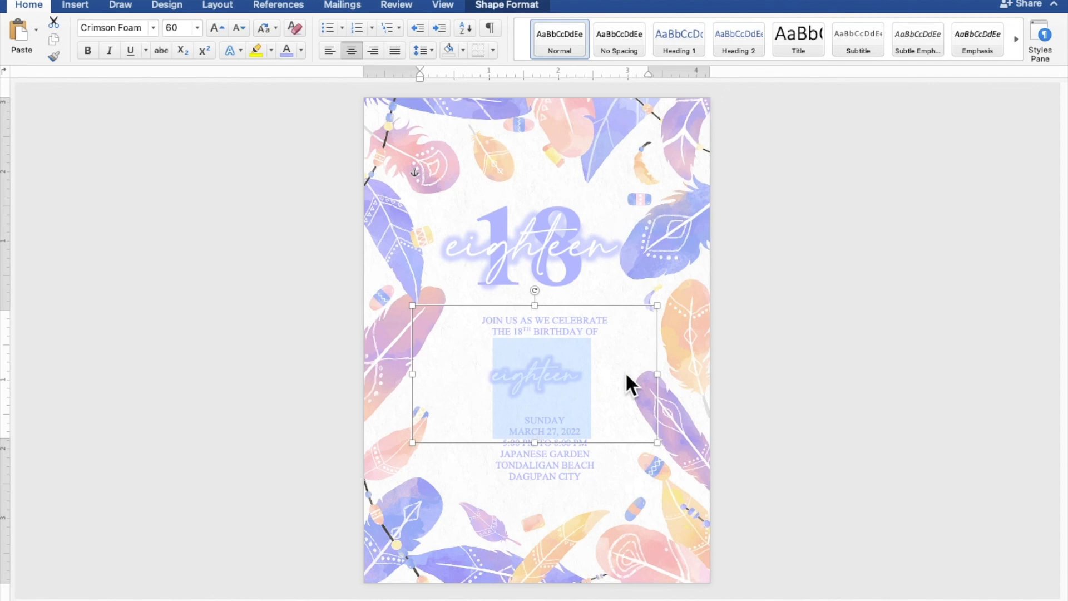
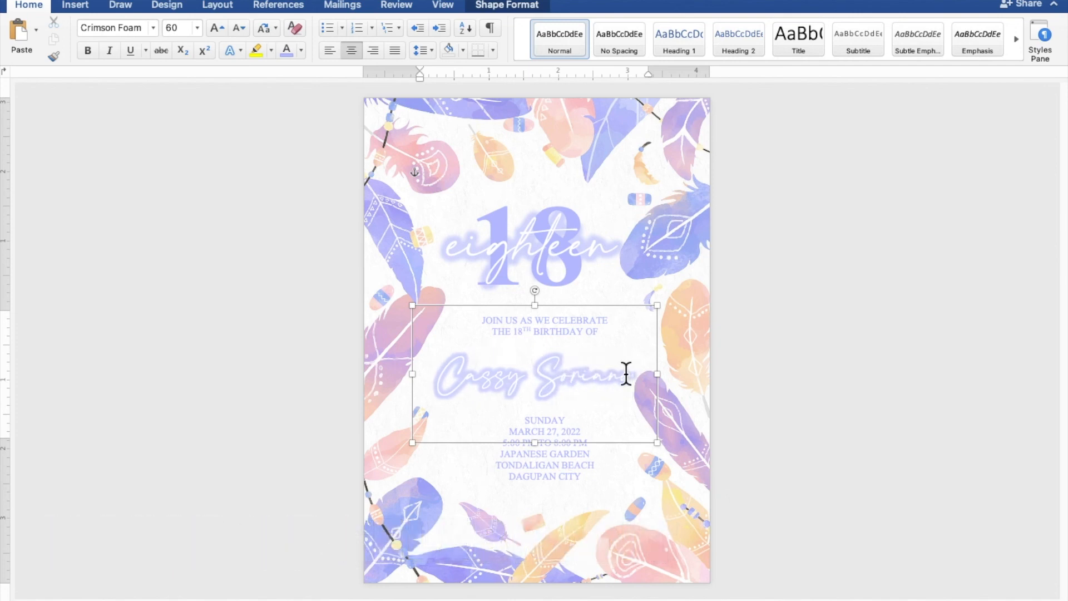
click(583, 301)
- Nudge the event-details text box two steps left to centre it on the page
click(559, 469)
key(Left)
key(Left)
key(Left)
key(Left)
key(Left)
key(Left)
key(Left)
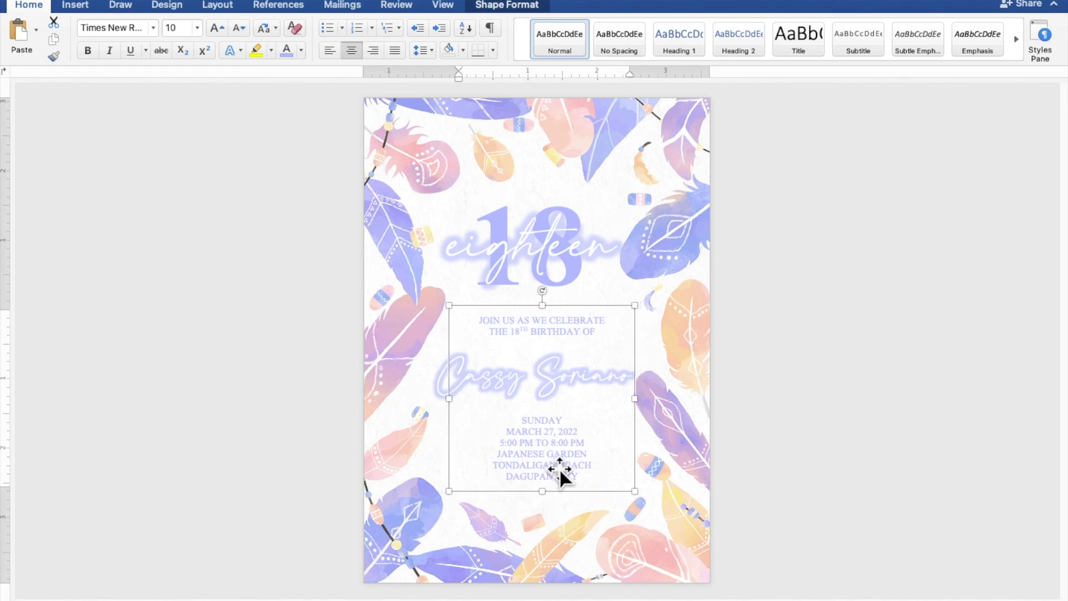
key(Left)
key(Left)
key(Left)
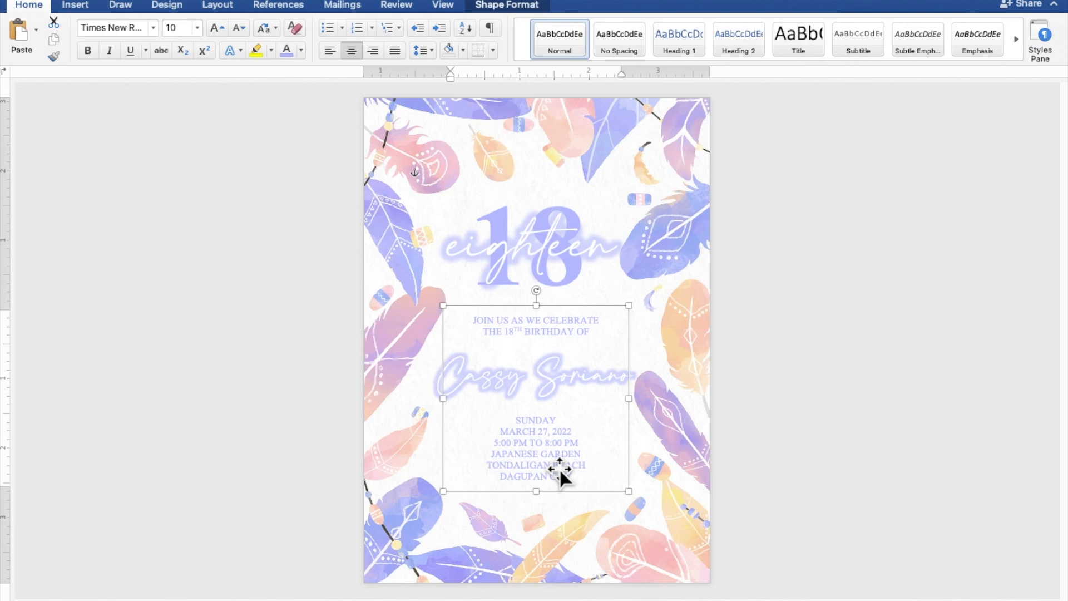
click(928, 461)
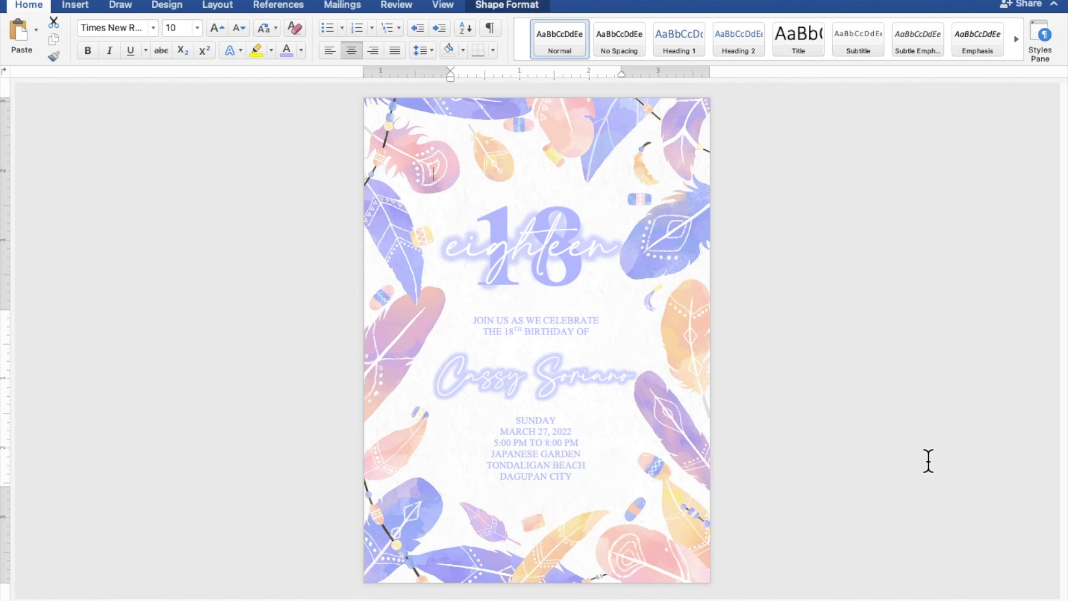